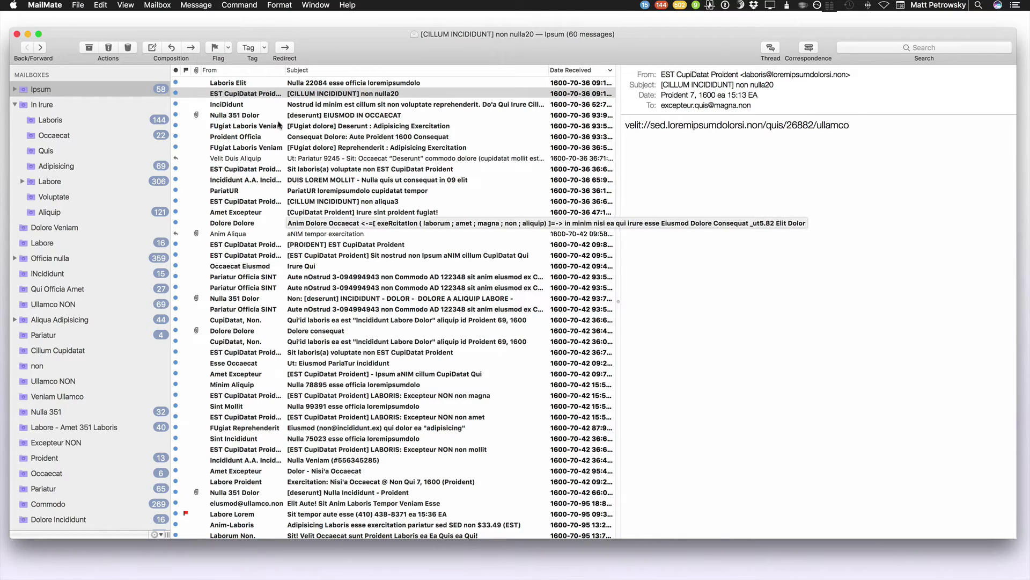
{"action": "left_click", "coordinate": [127, 5]}
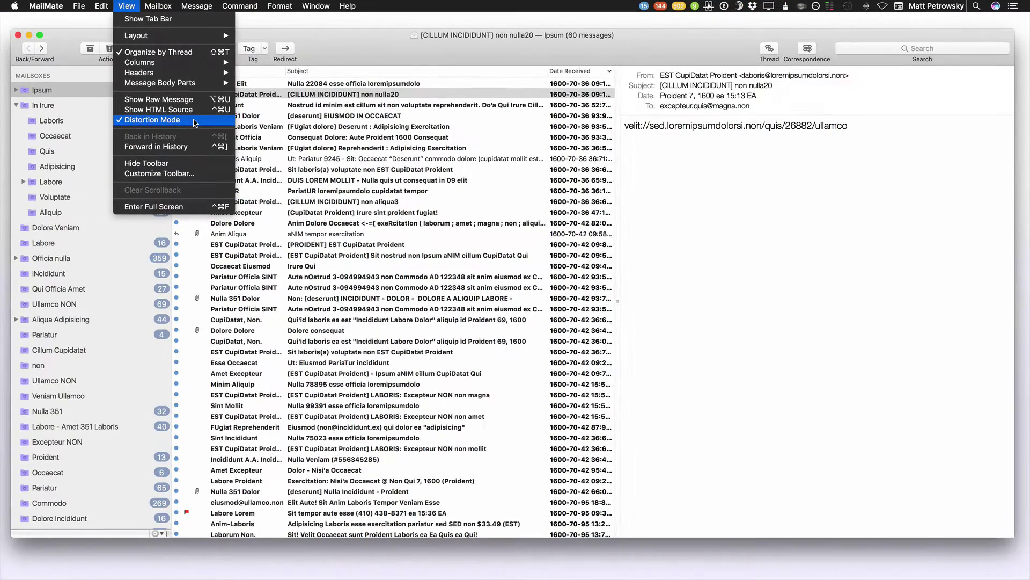
{"action": "left_click", "coordinate": [195, 122]}
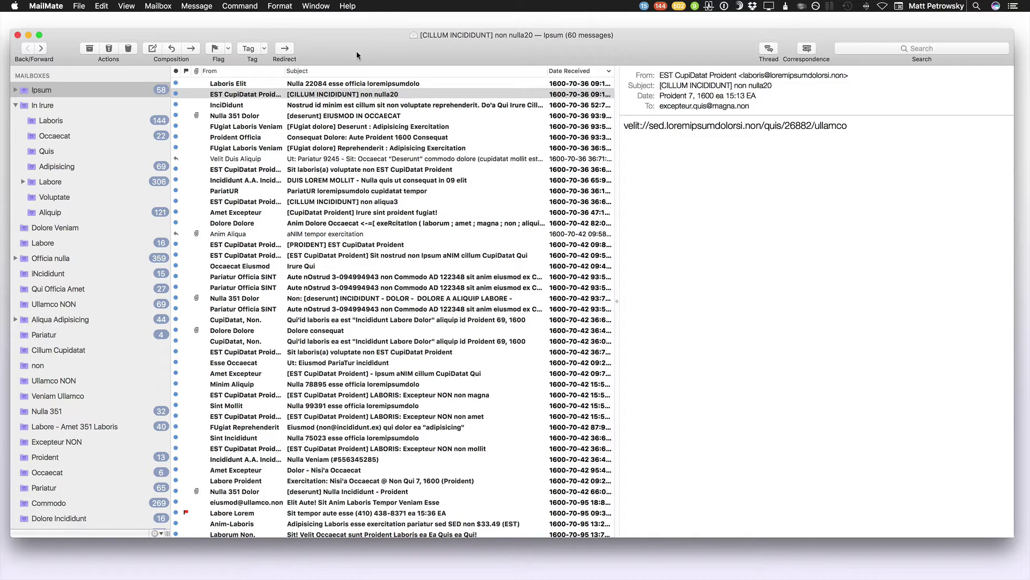
Multi-select seven scattered messages, then select the 29-message range from non nulla20 to Excepteur NON non magna
{"action": "left_click", "coordinate": [321, 129]}
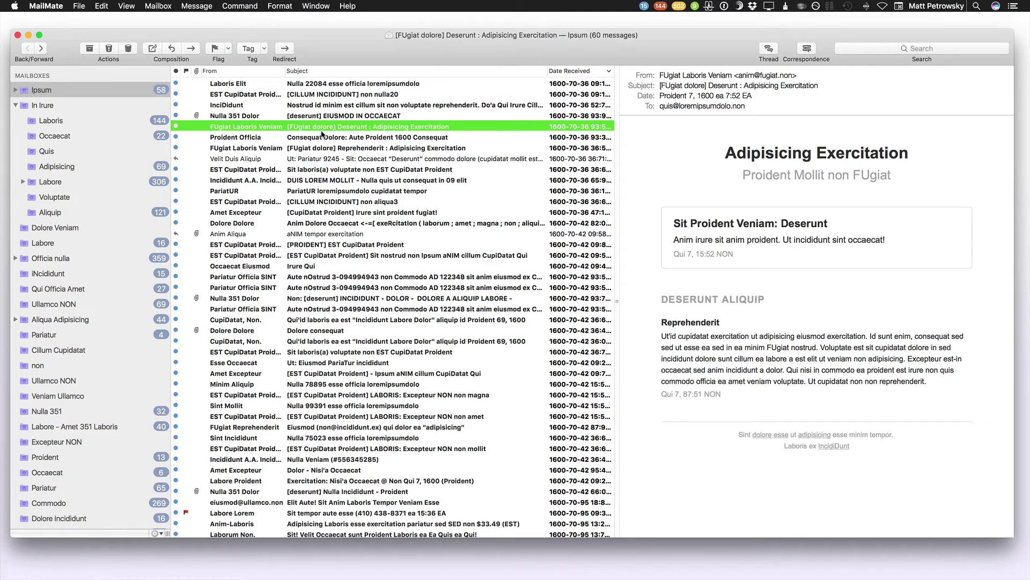
{"action": "left_click", "coordinate": [323, 203], "text": "super"}
{"action": "left_click", "coordinate": [328, 266], "text": "super"}
{"action": "left_click", "coordinate": [335, 373], "text": "super"}
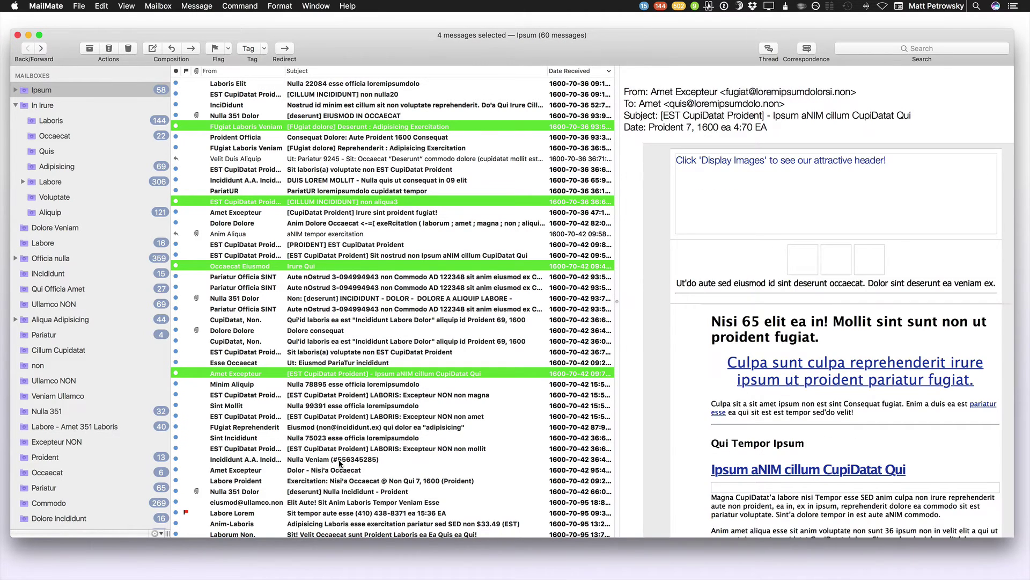
{"action": "left_click", "coordinate": [340, 458], "text": "super"}
{"action": "left_click", "coordinate": [343, 330], "text": "super"}
{"action": "left_click", "coordinate": [350, 298], "text": "super"}
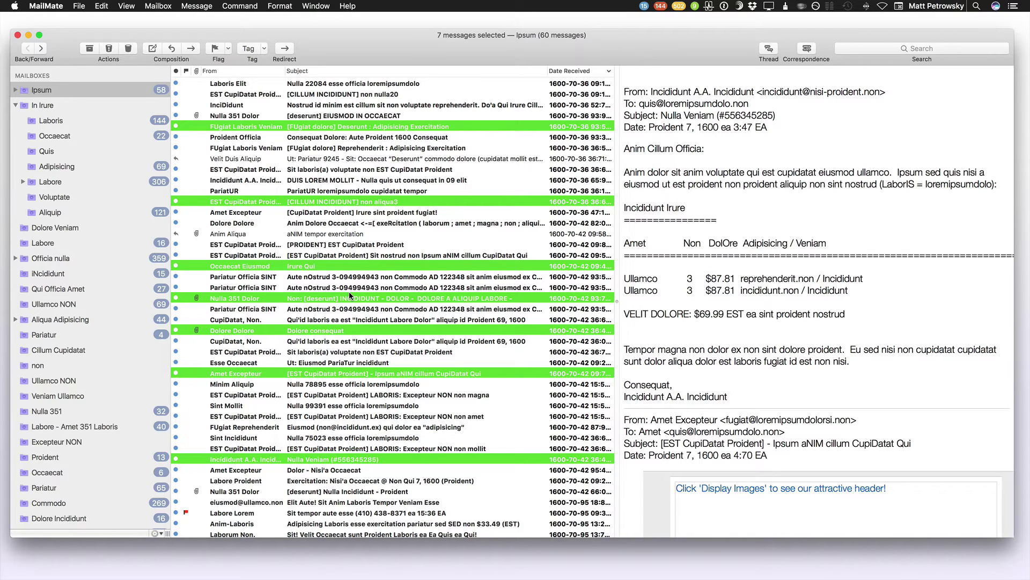
{"action": "left_click", "coordinate": [334, 94]}
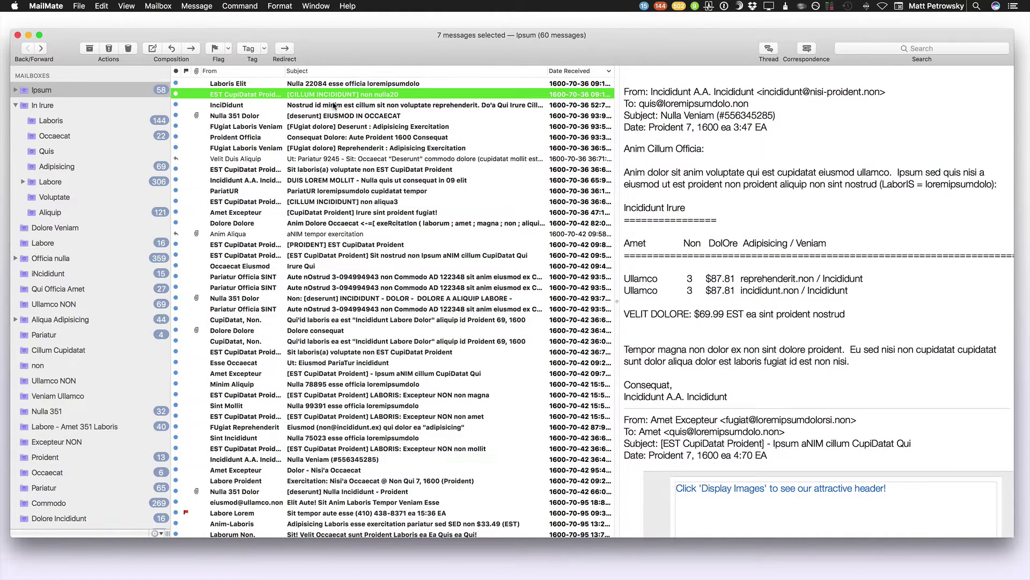
{"action": "left_click", "coordinate": [354, 394], "text": "shift"}
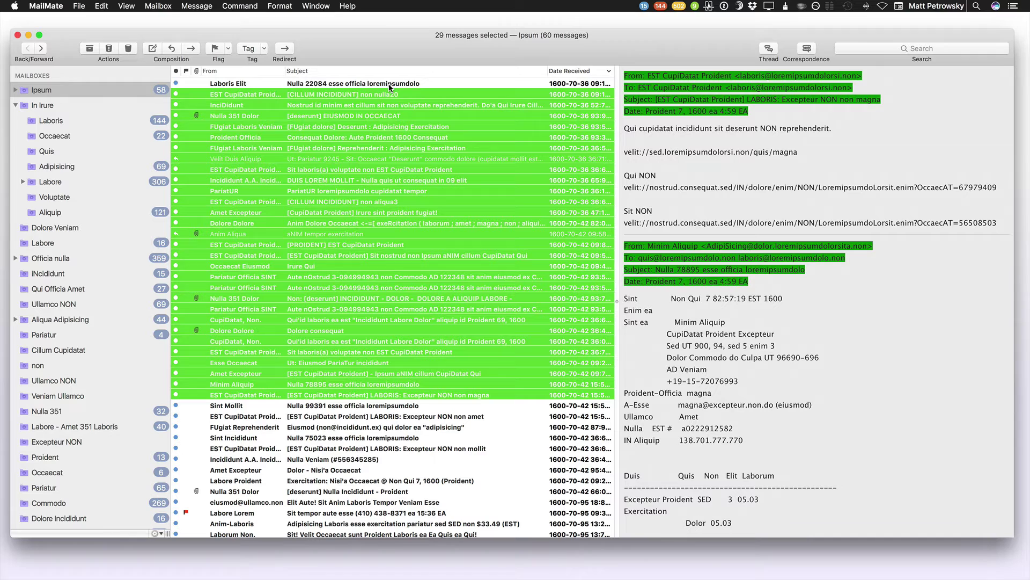
Select only the first message and browse the Export, MacVim, OmniFocus and Sublime Text command submenus
{"action": "left_click", "coordinate": [359, 82]}
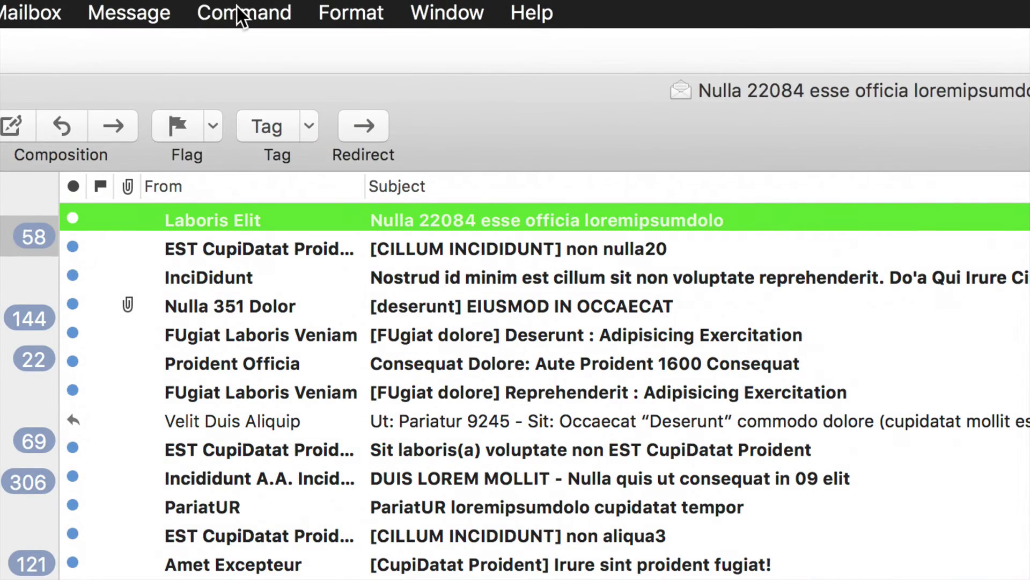
{"action": "left_click", "coordinate": [239, 13]}
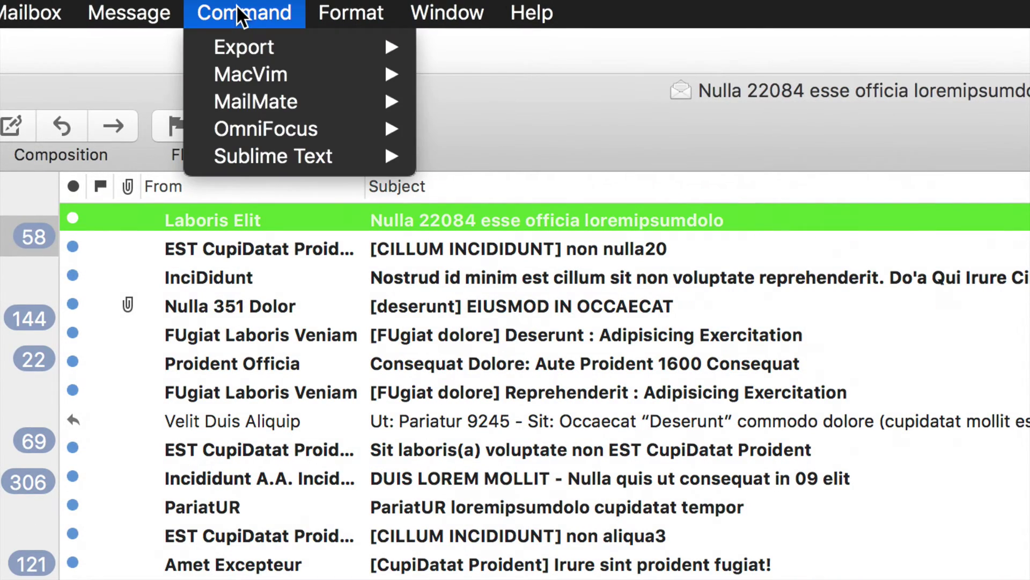
{"action": "mouse_move", "coordinate": [246, 57]}
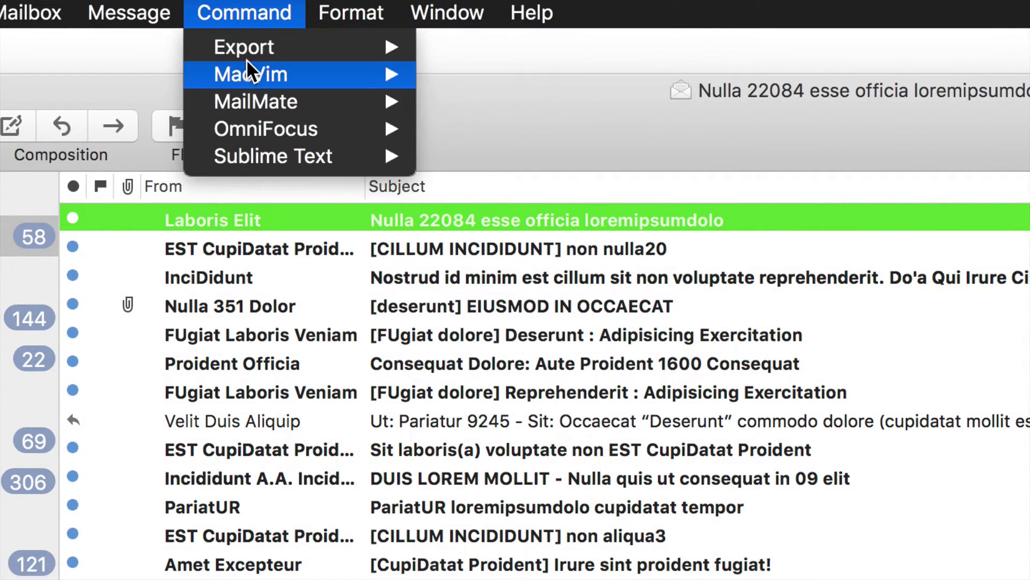
{"action": "mouse_move", "coordinate": [225, 74]}
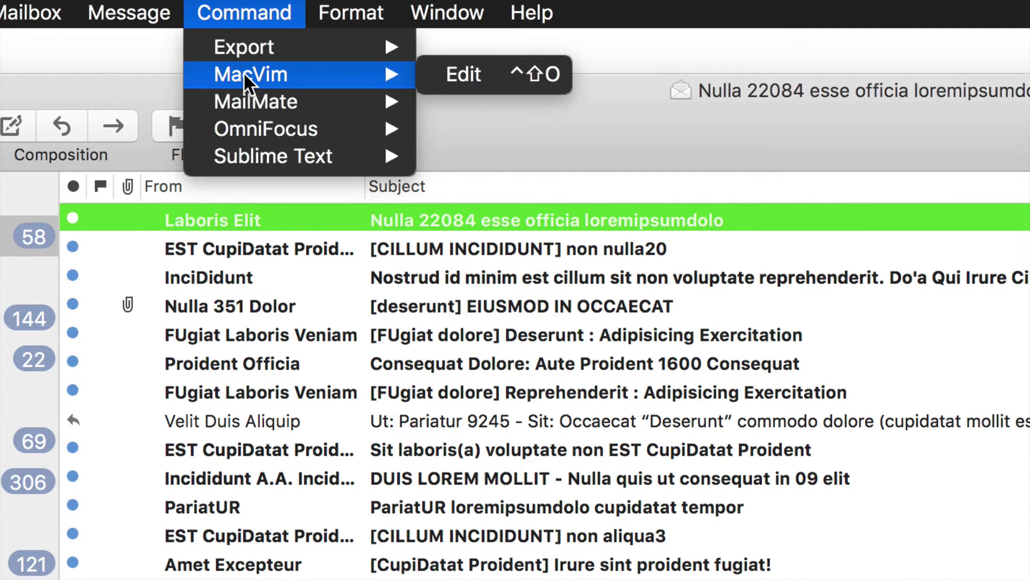
{"action": "mouse_move", "coordinate": [234, 128]}
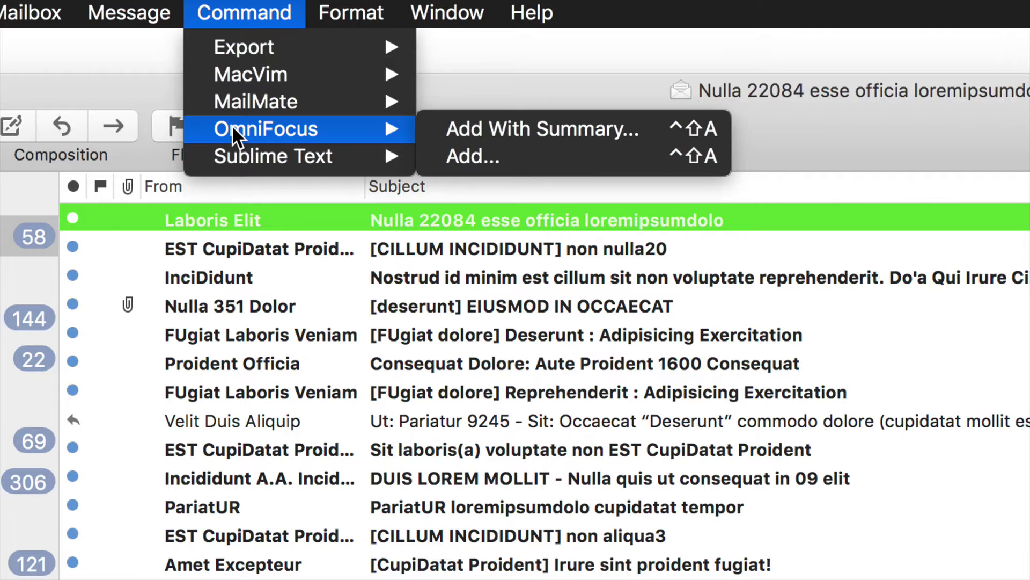
{"action": "mouse_move", "coordinate": [249, 156]}
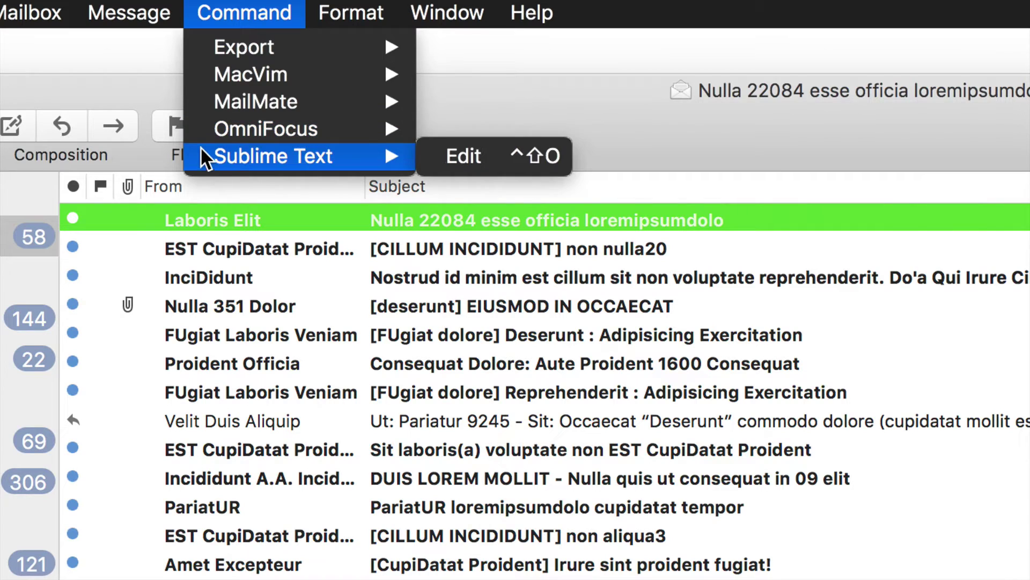
{"action": "mouse_move", "coordinate": [201, 134]}
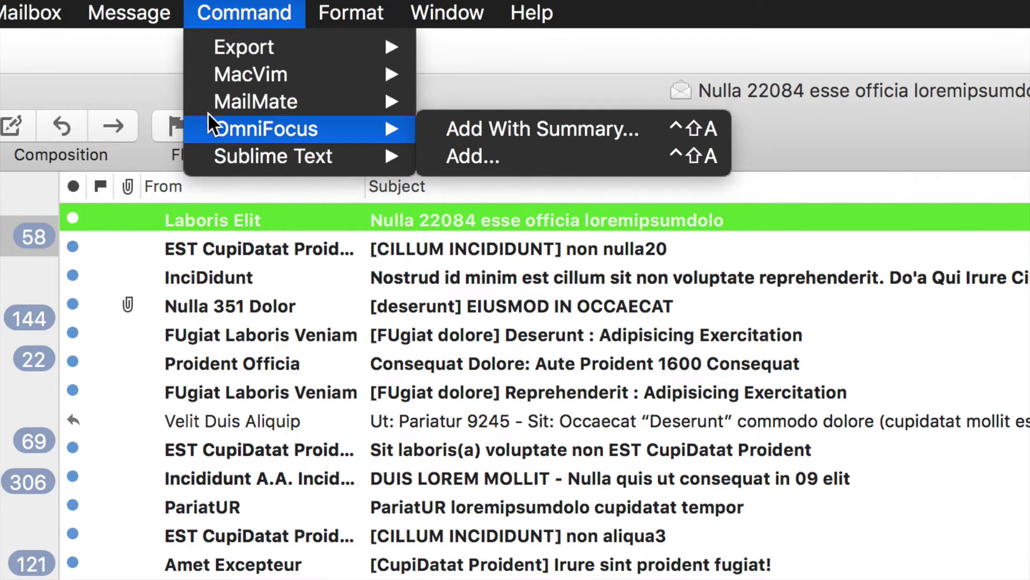
{"action": "mouse_move", "coordinate": [208, 104]}
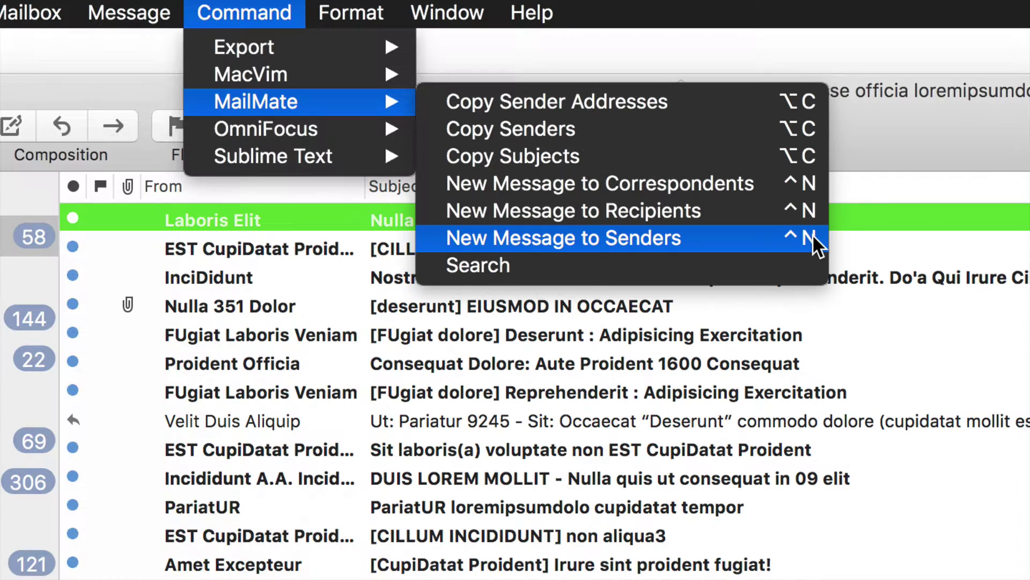
{"action": "left_click", "coordinate": [702, 53]}
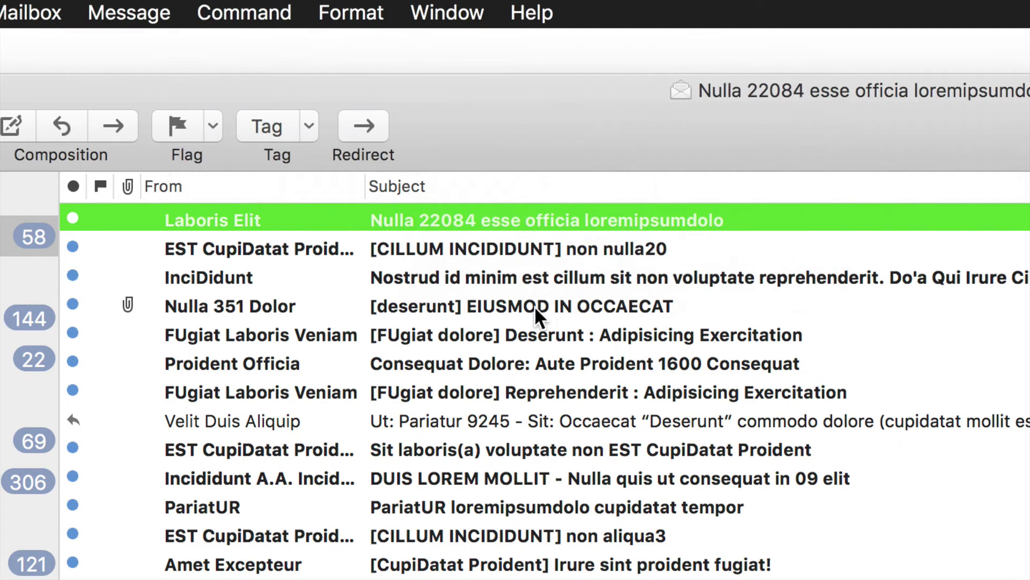
{"action": "left_click", "coordinate": [457, 365], "text": "shift"}
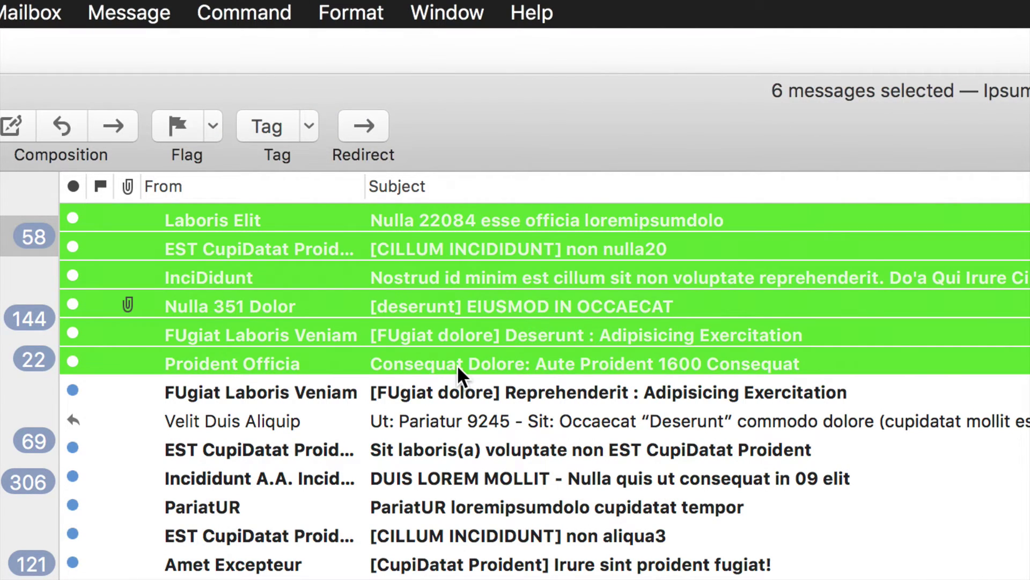
{"action": "key", "text": "super+shift+n"}
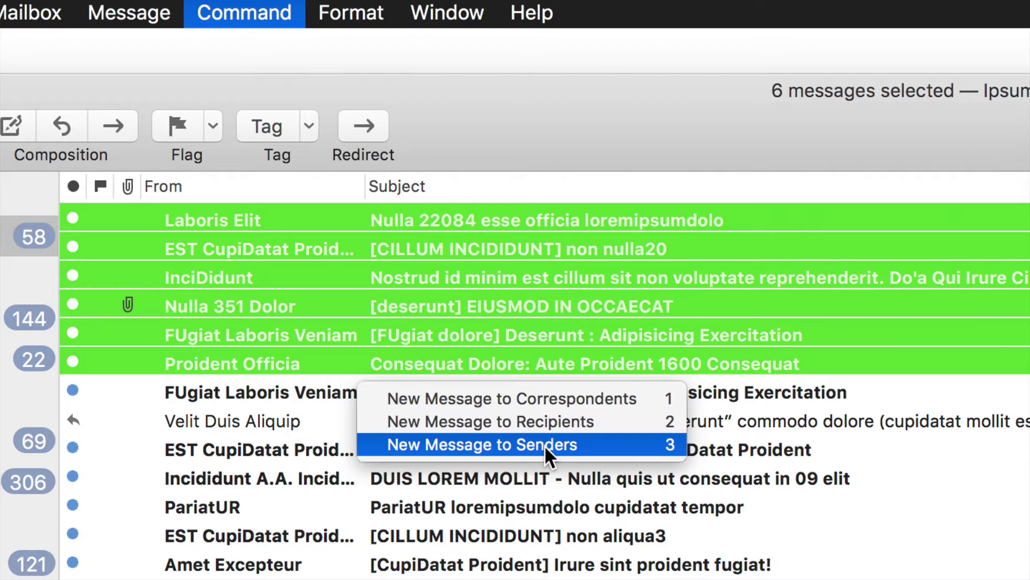
{"action": "left_click", "coordinate": [707, 437]}
{"action": "left_click", "coordinate": [681, 448]}
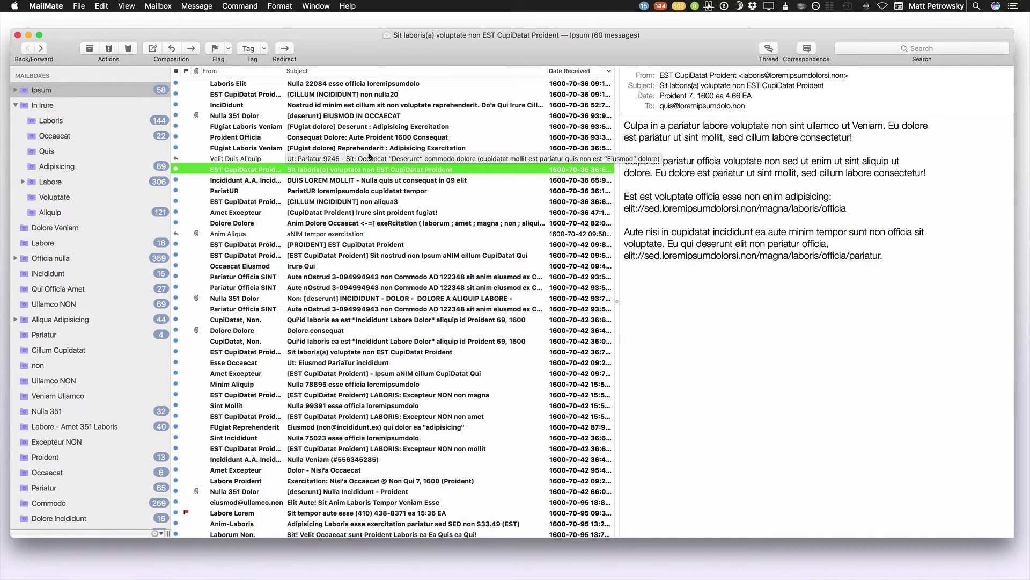
{"action": "key", "text": "super+comma"}
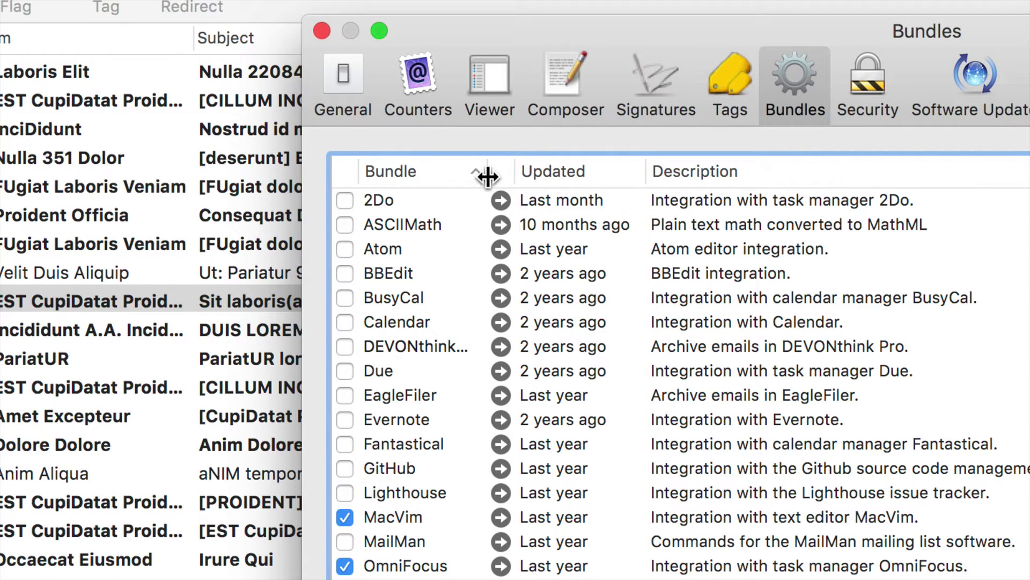
{"action": "left_click_drag", "start_coordinate": [487, 176], "coordinate": [559, 177]}
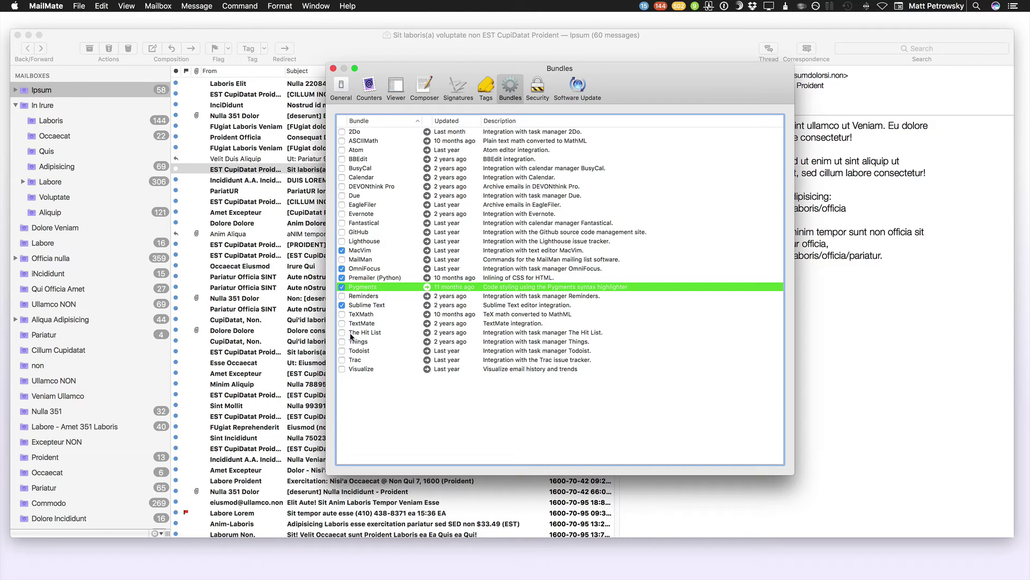
{"action": "left_click", "coordinate": [334, 68]}
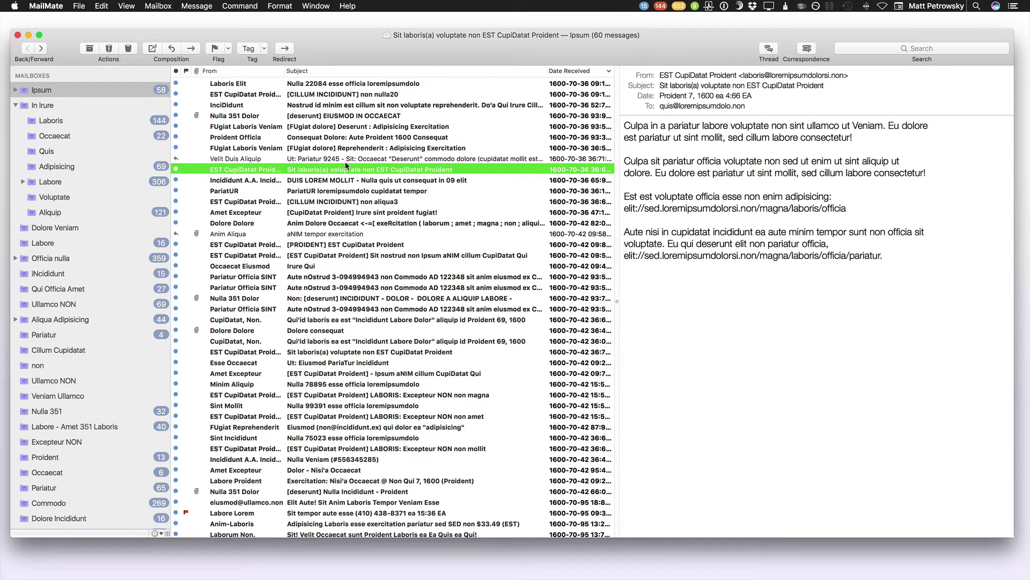
Select the 26 messages from Nulla 351 Dolor to Minim Aliquip and run MailMate > Copy Senders
{"action": "left_click", "coordinate": [329, 116]}
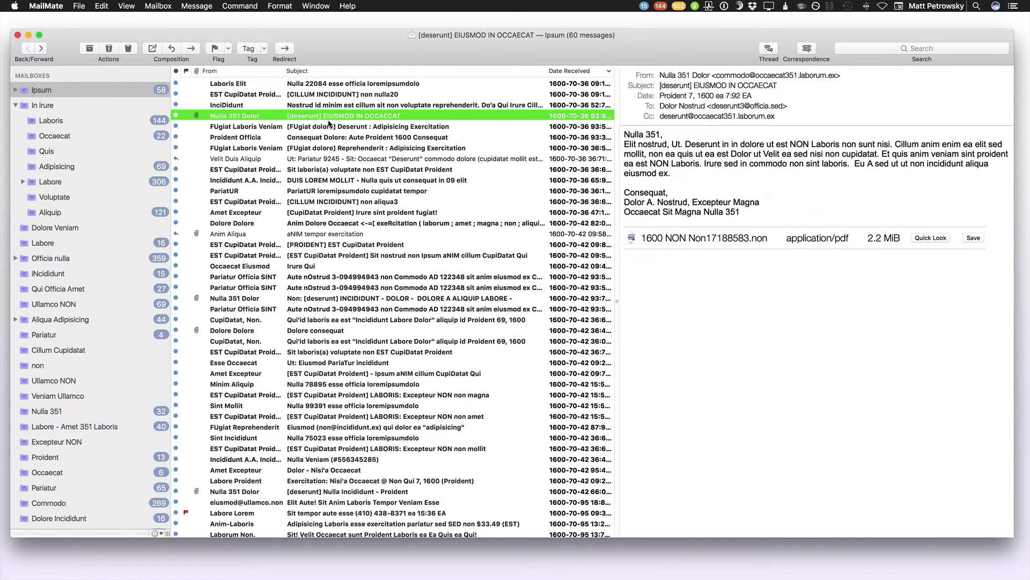
{"action": "left_click", "coordinate": [330, 385], "text": "shift"}
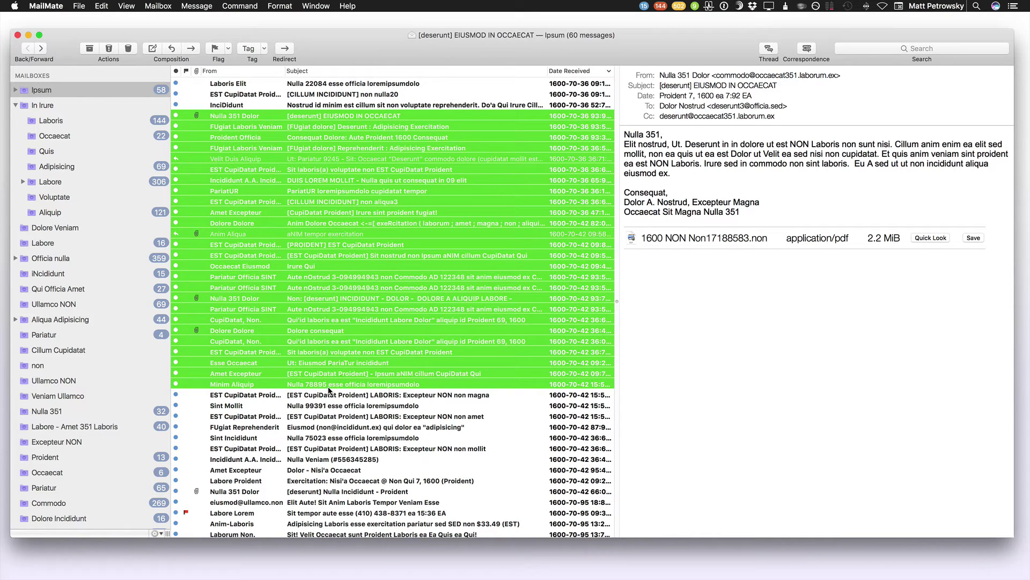
{"action": "left_click", "coordinate": [240, 6]}
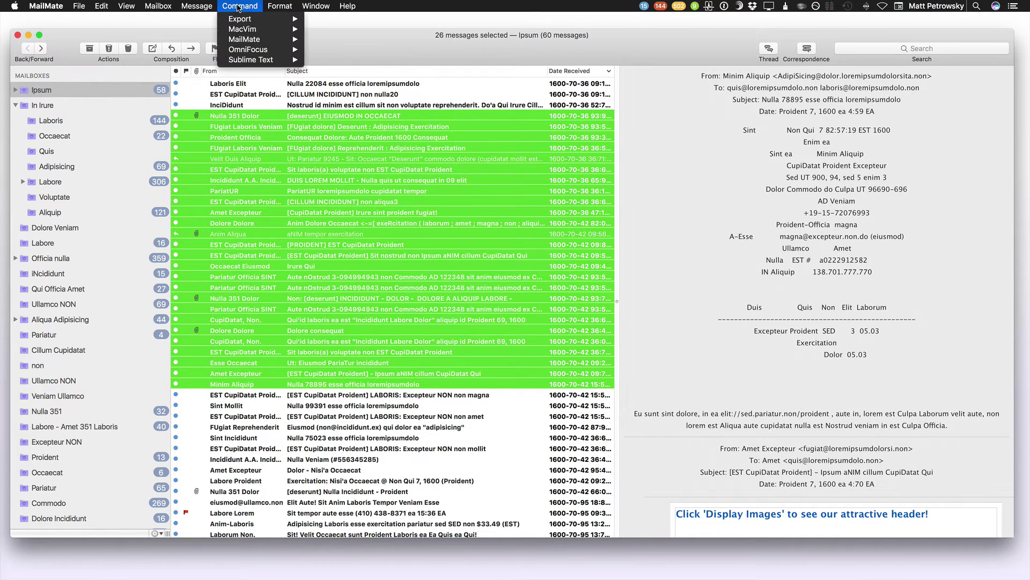
{"action": "mouse_move", "coordinate": [246, 41]}
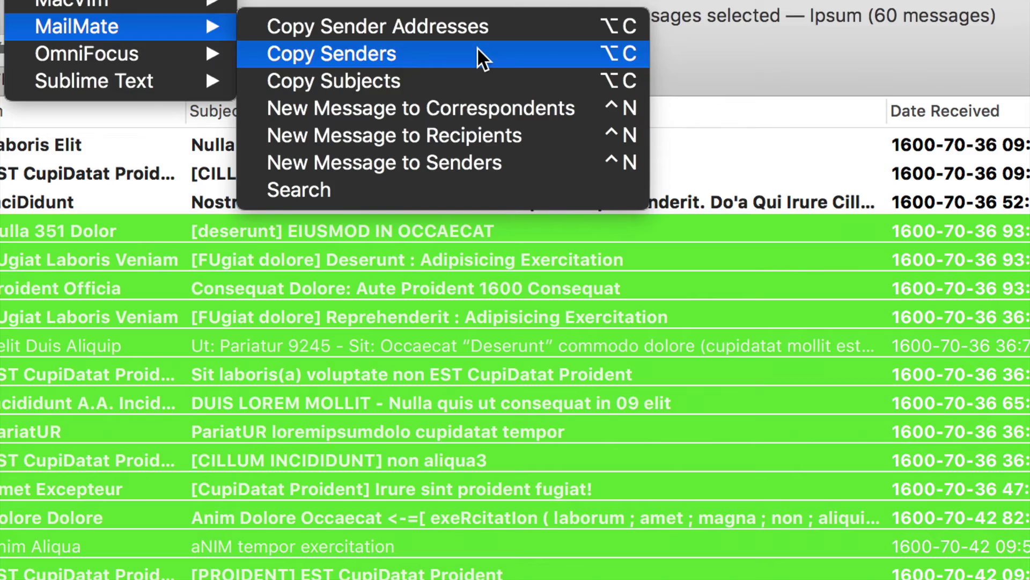
{"action": "left_click", "coordinate": [477, 48]}
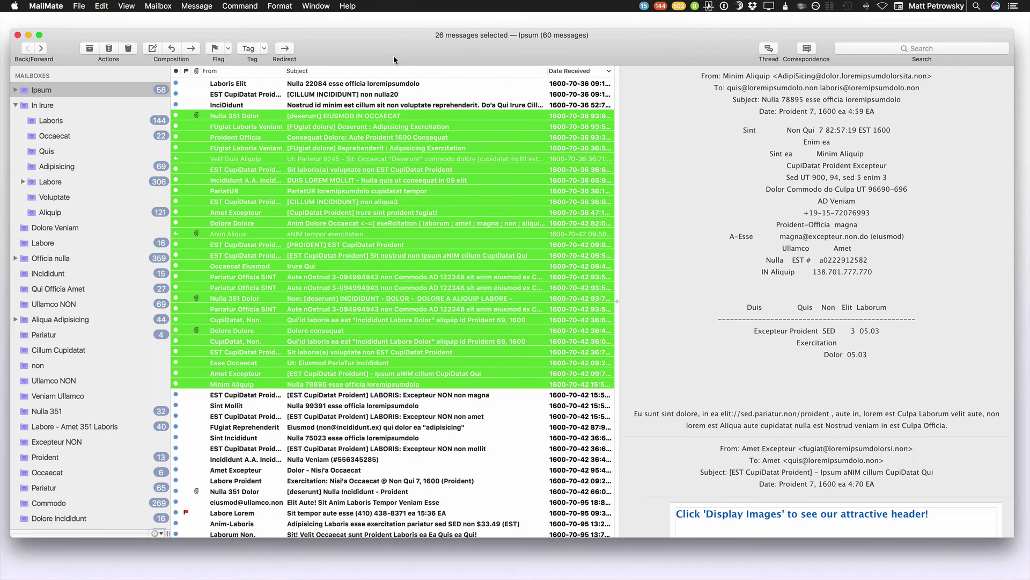
Paste the copied senders into a new Sublime Text document
{"action": "key", "text": "super+Tab"}
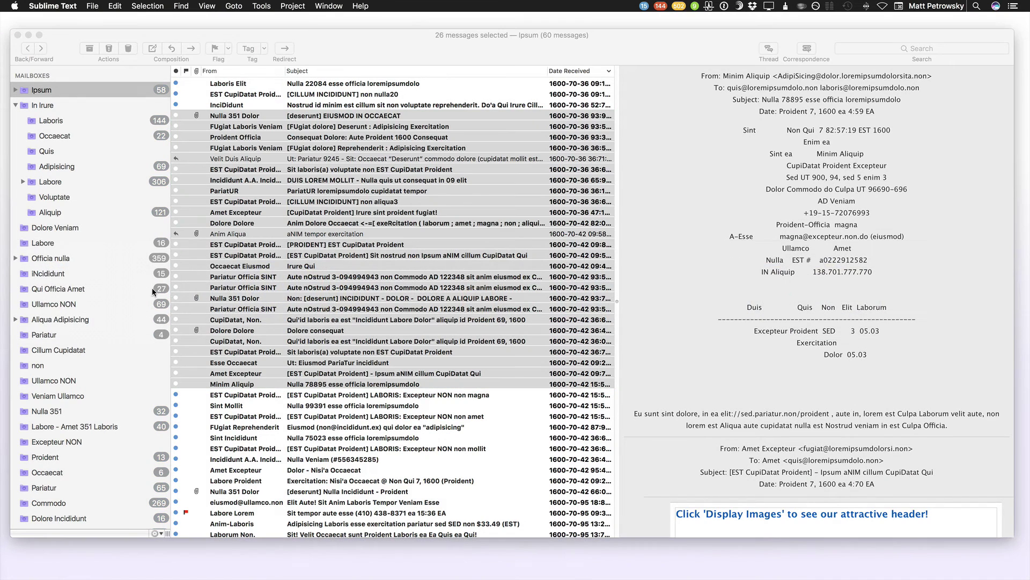
{"action": "key", "text": "super+n"}
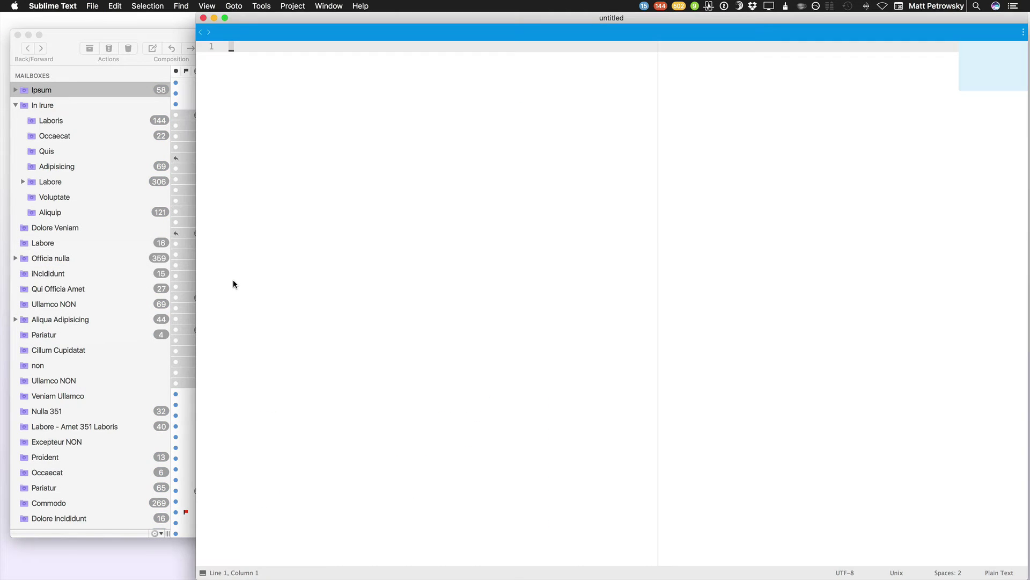
{"action": "key", "text": "i"}
{"action": "key", "text": "super+v"}
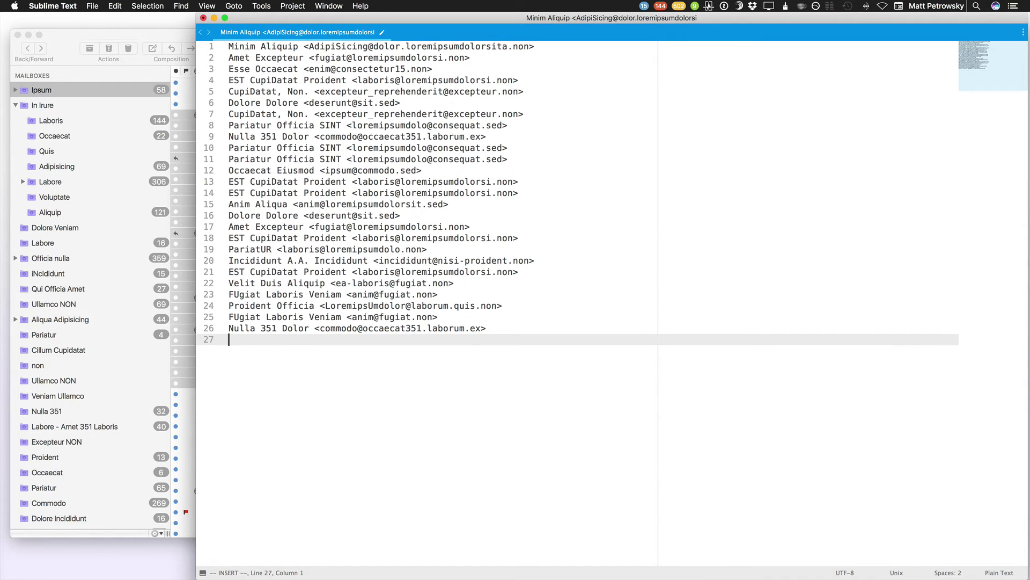
{"action": "triple_click", "coordinate": [269, 138]}
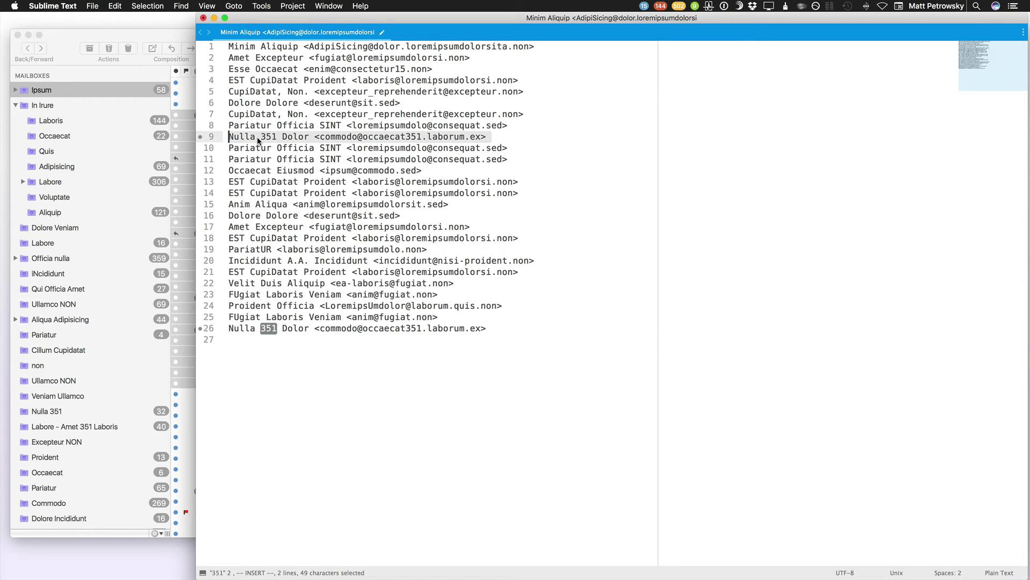
{"action": "double_click", "coordinate": [270, 137]}
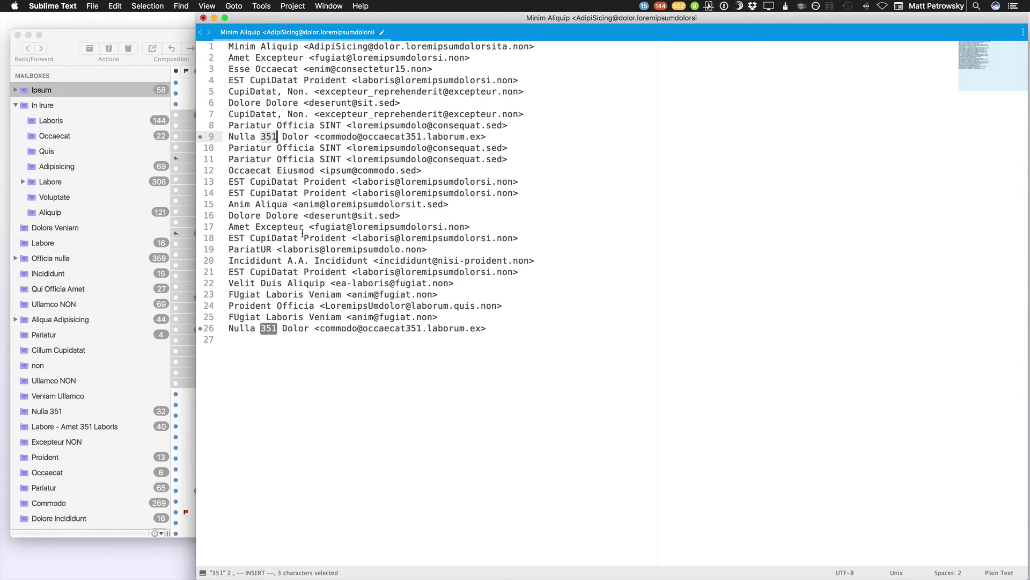
Run Sort Lines on all sender lines, then highlight the repeated lines 10–13
{"action": "key", "text": "super+a"}
{"action": "key", "text": "super+shift+p"}
{"action": "type", "text": "sy pla"}
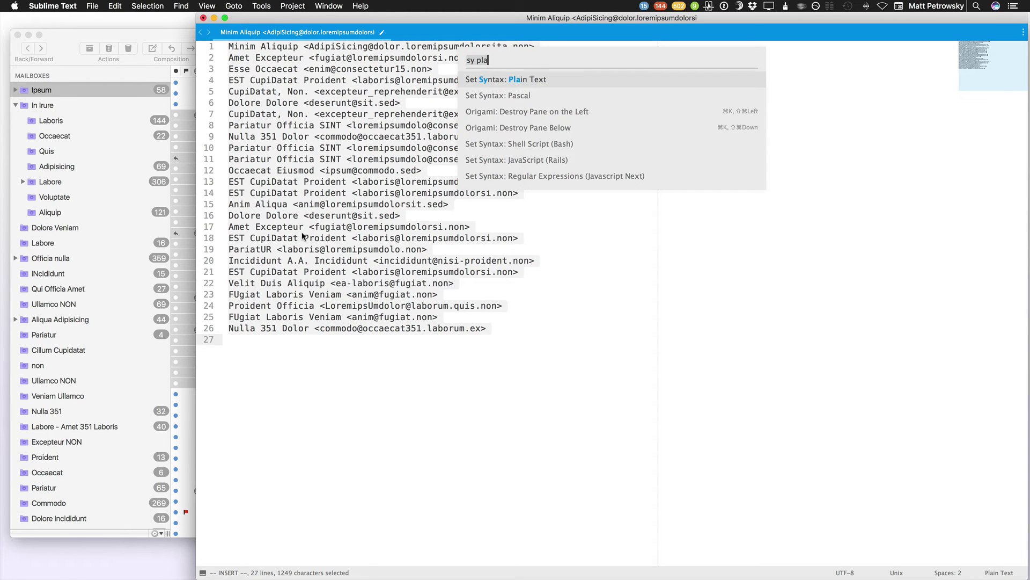
{"action": "key", "text": "BackSpace"}
{"action": "key", "text": "BackSpace"}
{"action": "key", "text": "BackSpace"}
{"action": "key", "text": "BackSpace"}
{"action": "key", "text": "BackSpace"}
{"action": "type", "text": "ort"}
{"action": "key", "text": "Return"}
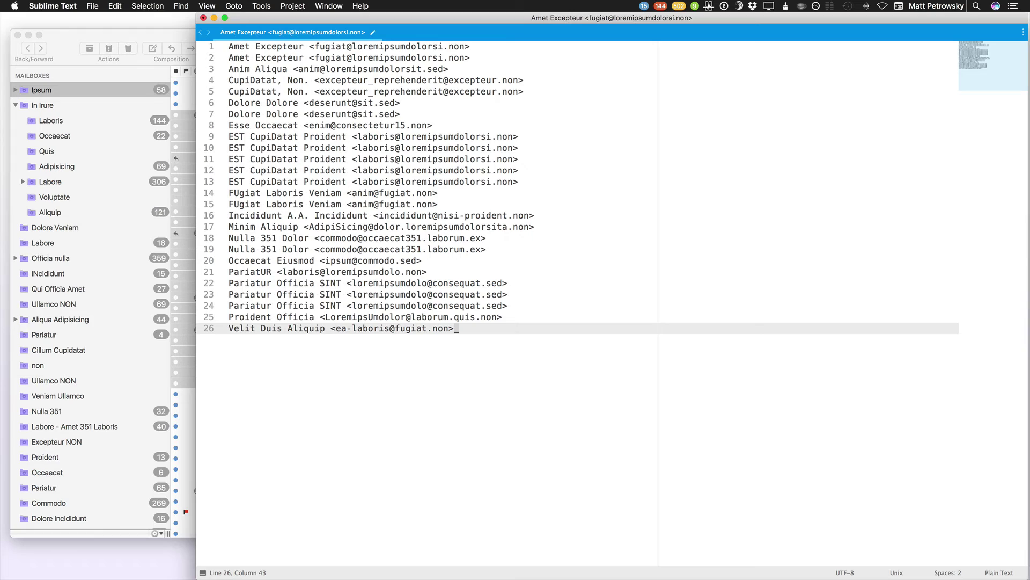
{"action": "left_click_drag", "start_coordinate": [523, 183], "coordinate": [209, 151]}
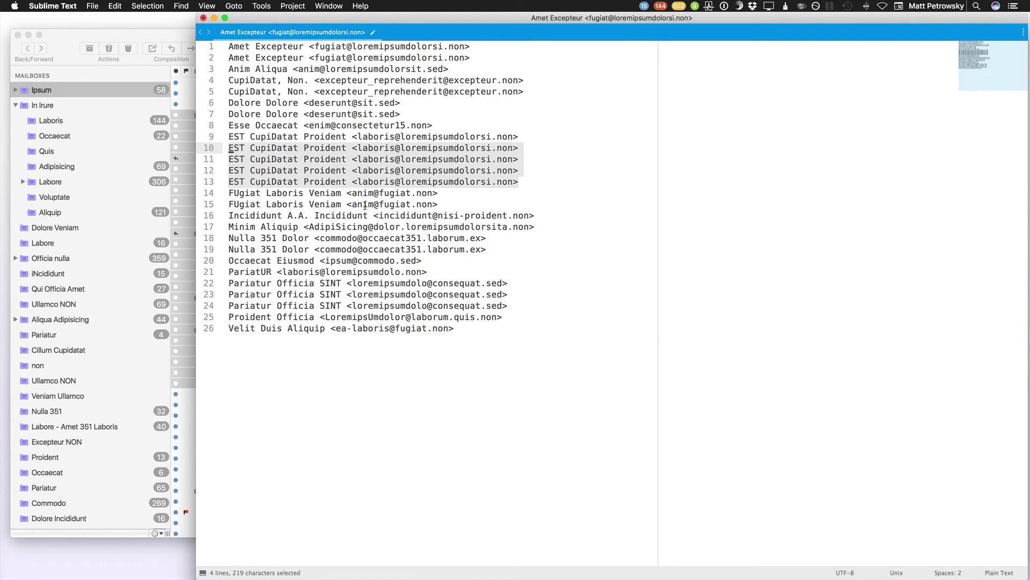
Select all 26 lines and run Permute Lines: Unique from the Command Palette
{"action": "key", "text": "super+a"}
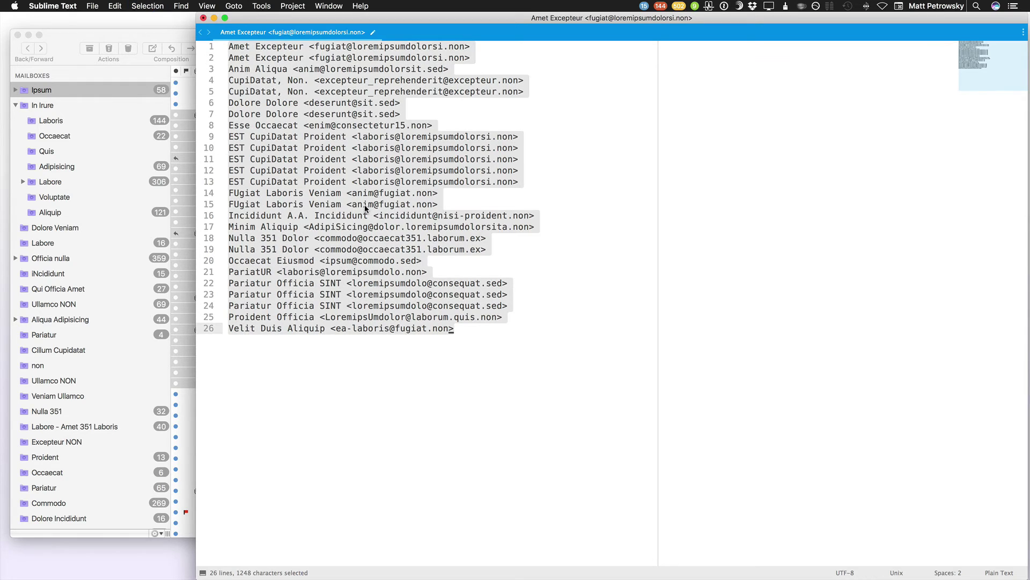
{"action": "key", "text": "super+shift+p"}
{"action": "type", "text": "sor"}
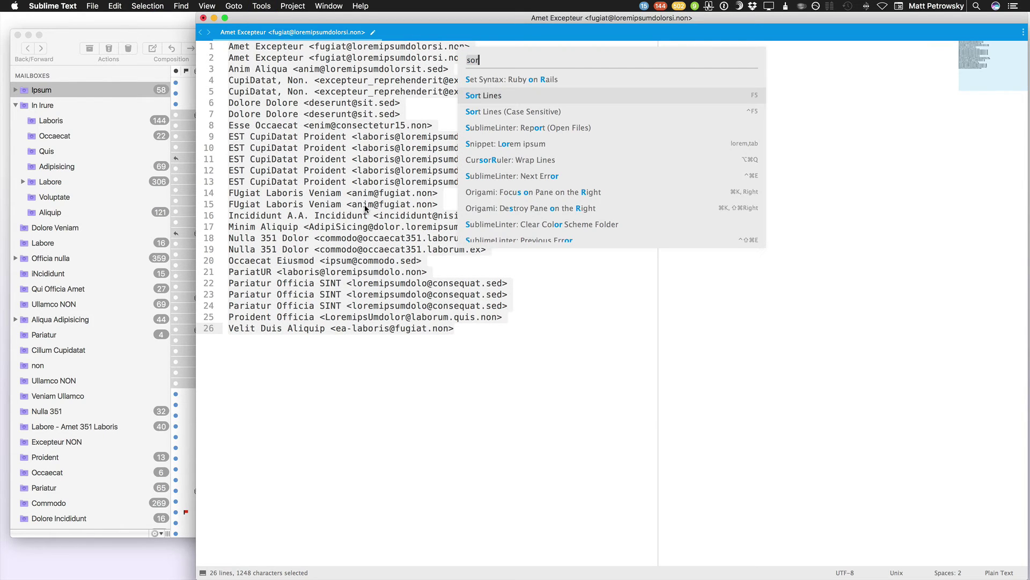
{"action": "key", "text": "BackSpace"}
{"action": "key", "text": "BackSpace"}
{"action": "key", "text": "BackSpace"}
{"action": "type", "text": "uni"}
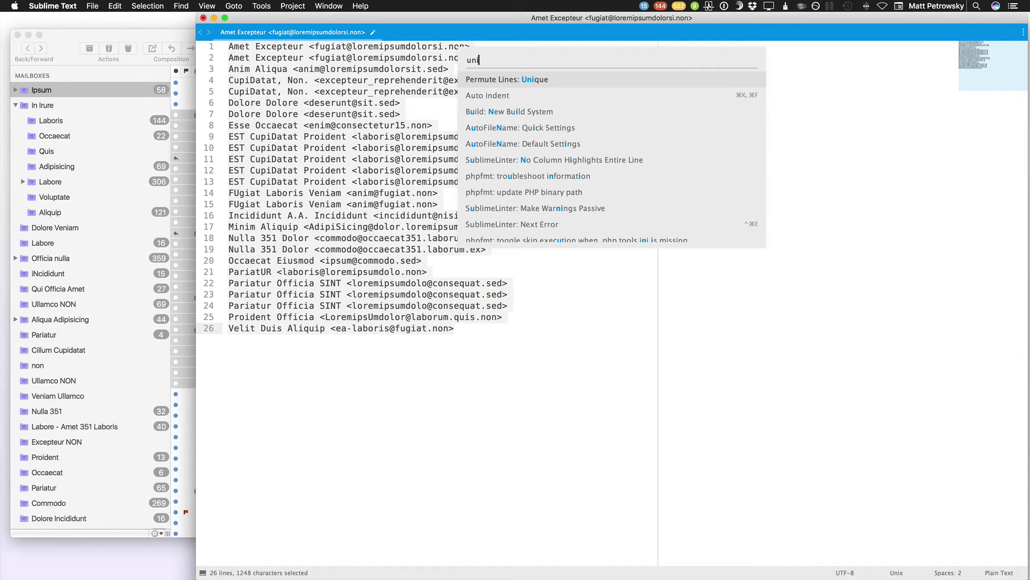
{"action": "type", "text": "q"}
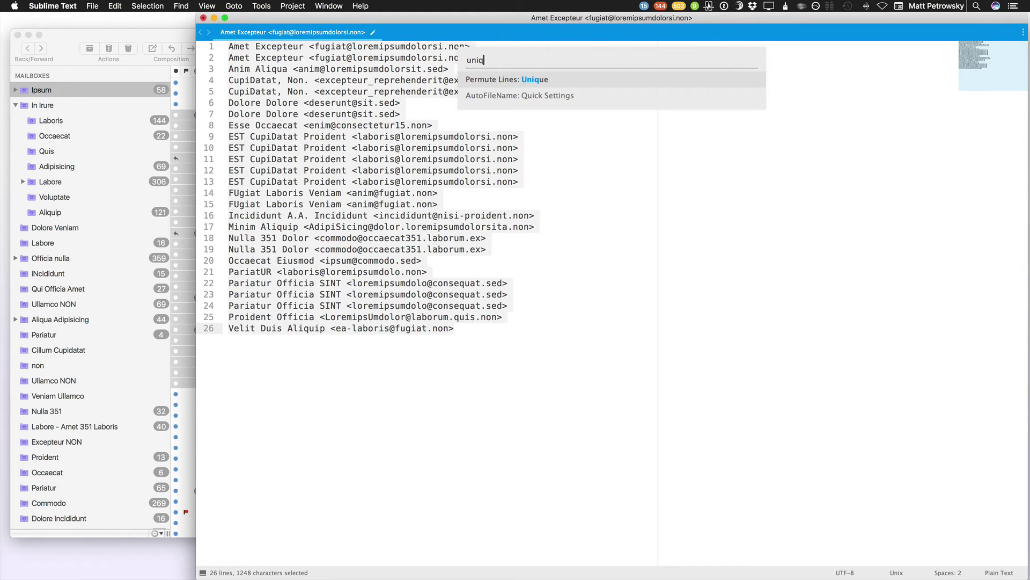
{"action": "key", "text": "BackSpace"}
{"action": "key", "text": "BackSpace"}
{"action": "key", "text": "BackSpace"}
{"action": "key", "text": "BackSpace"}
{"action": "type", "text": "s"}
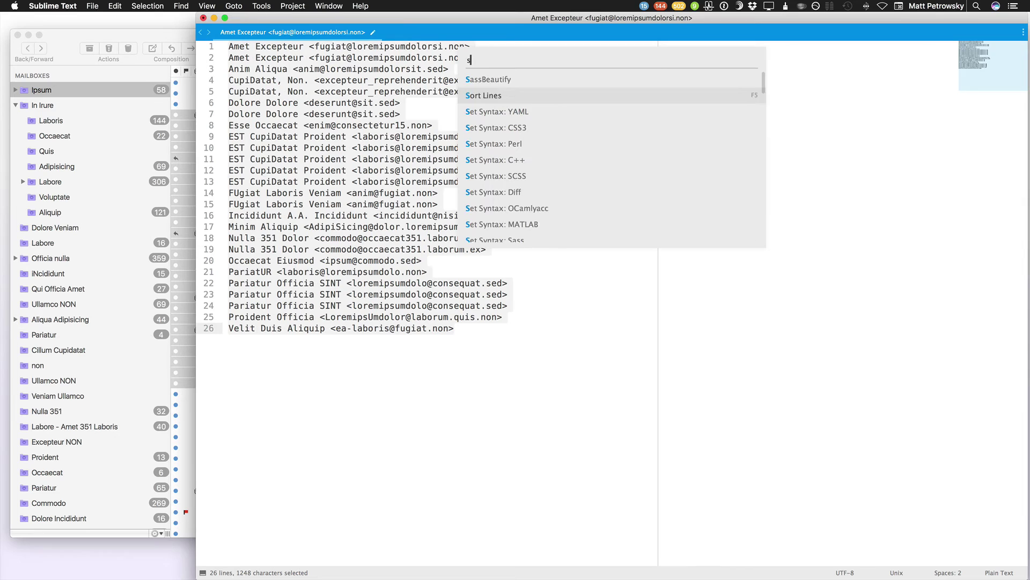
{"action": "type", "text": "ort"}
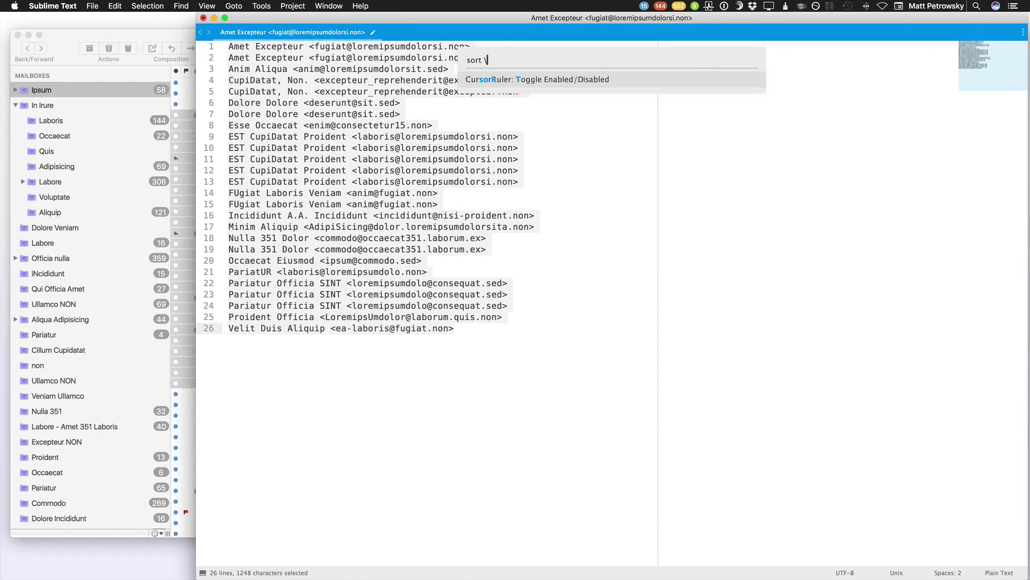
{"action": "type", "text": " | uniq"}
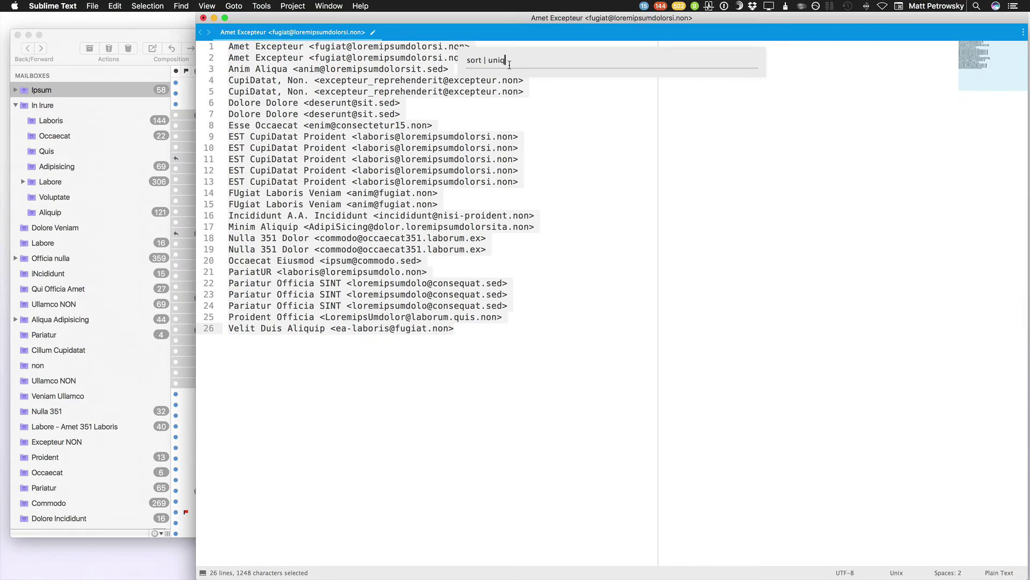
{"action": "key", "text": "super+a"}
{"action": "key", "text": "BackSpace"}
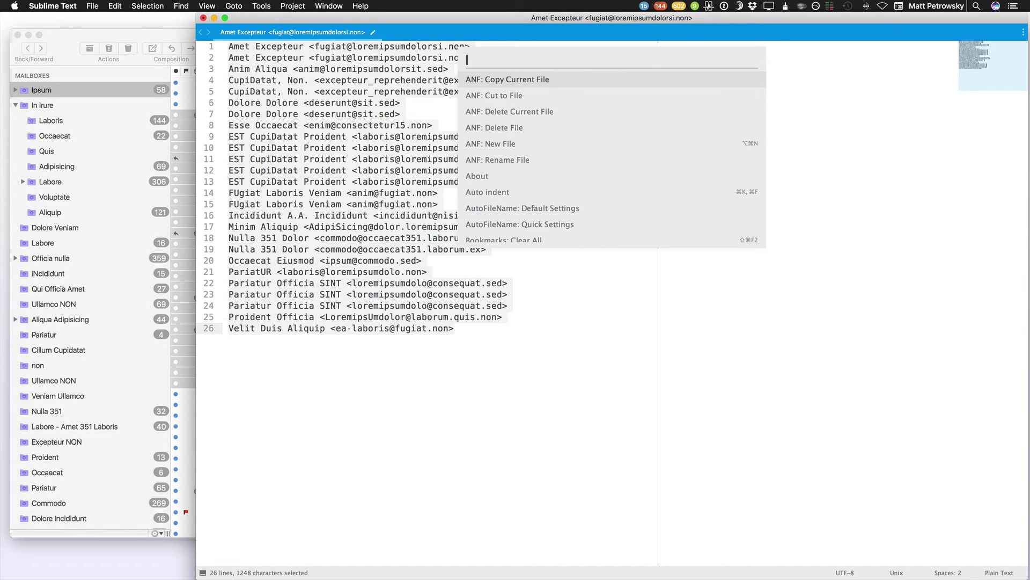
{"action": "type", "text": "uni"}
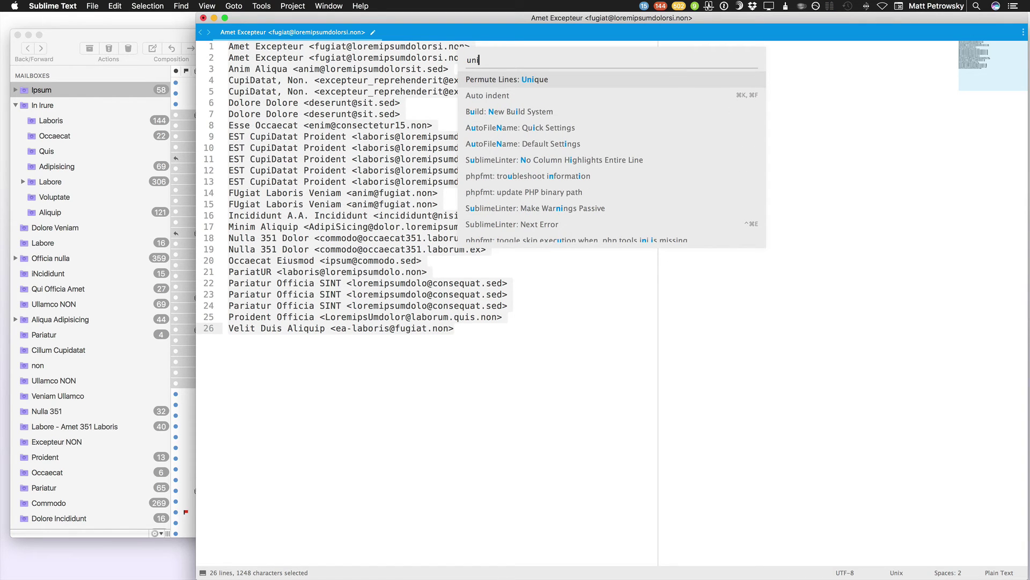
{"action": "key", "text": "Return"}
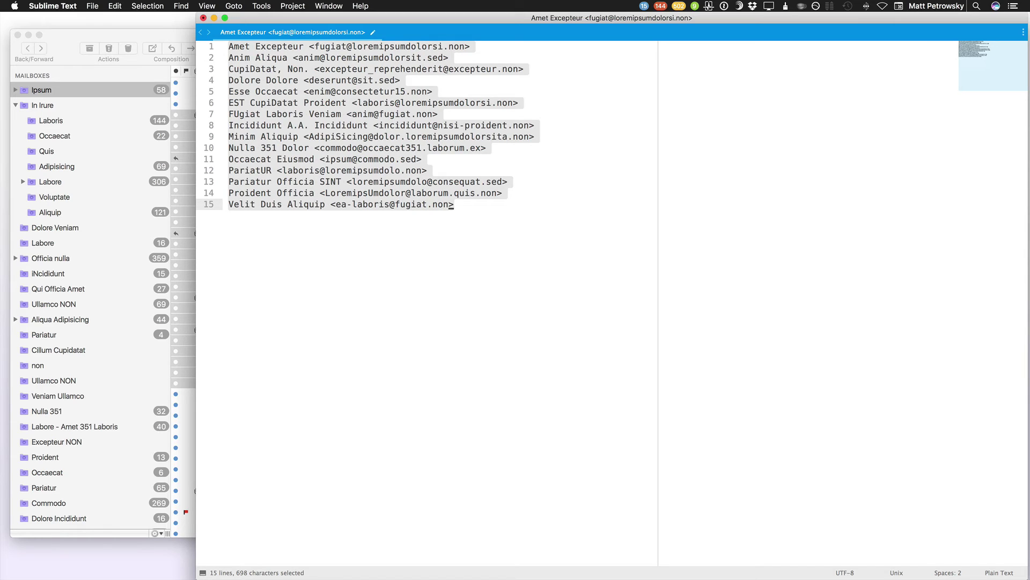
With regex enabled, replace every '<' with '\t<' using Replace All
{"action": "key", "text": "super+alt+f"}
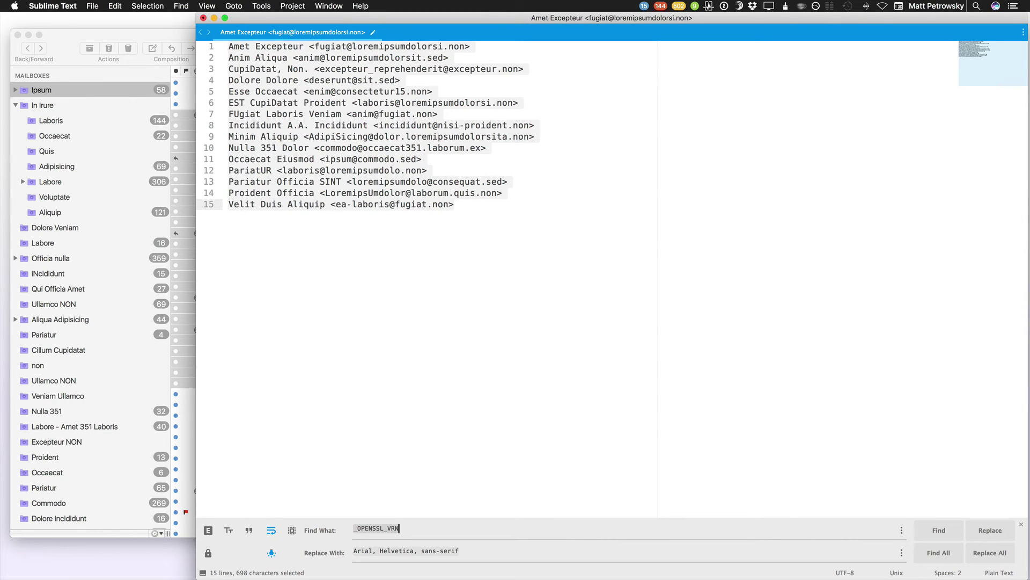
{"action": "type", "text": "<"}
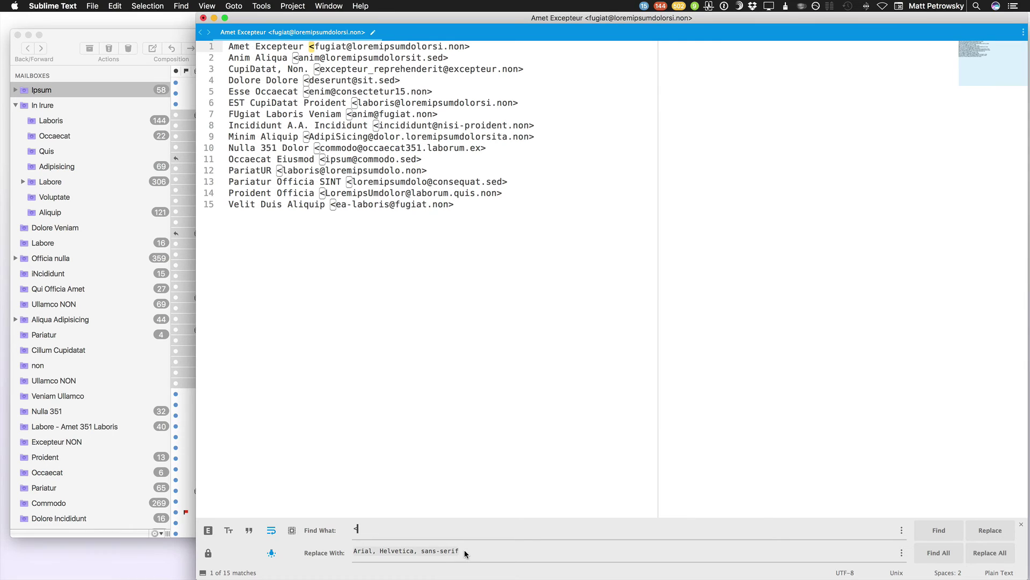
{"action": "left_click_drag", "start_coordinate": [462, 550], "coordinate": [347, 548]}
{"action": "left_click", "coordinate": [208, 530]}
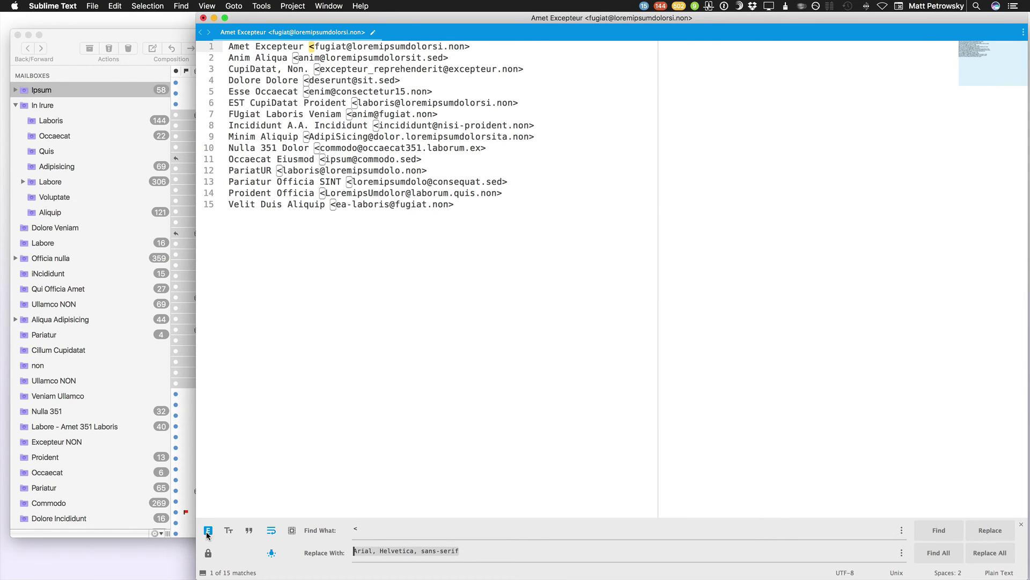
{"action": "left_click", "coordinate": [453, 551]}
{"action": "left_click_drag", "start_coordinate": [470, 552], "coordinate": [334, 544]}
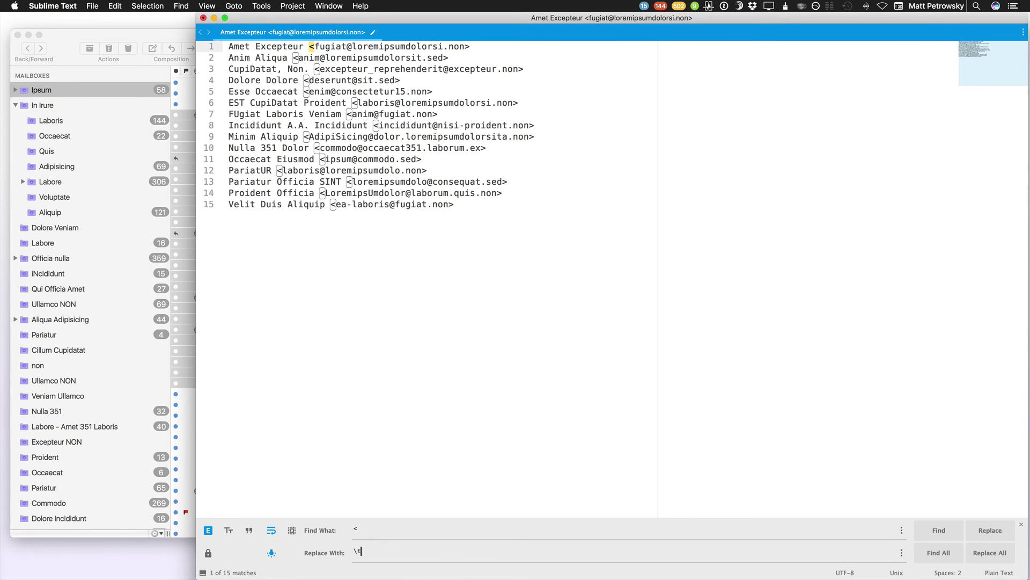
{"action": "type", "text": "<"}
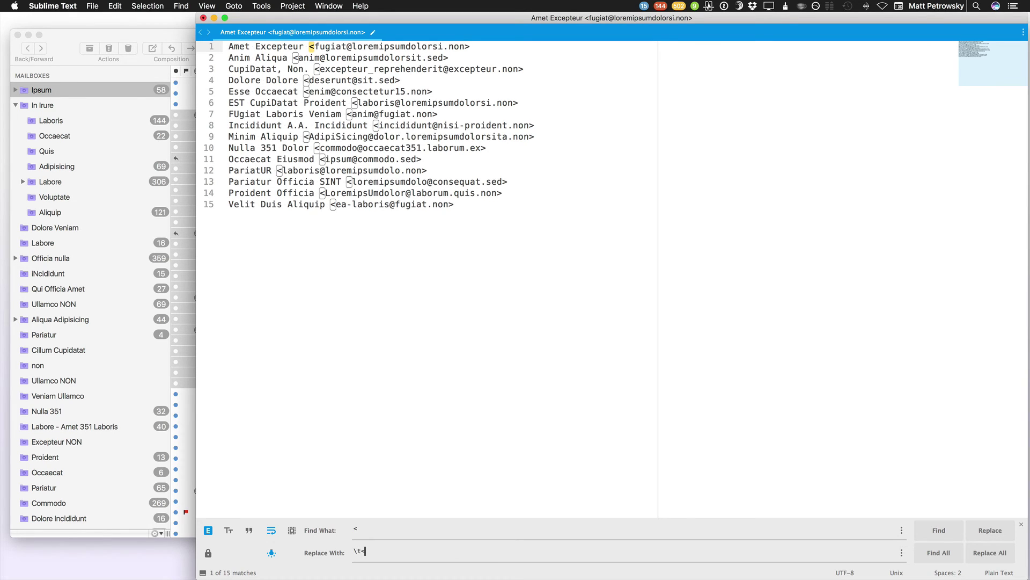
{"action": "left_click", "coordinate": [980, 553]}
{"action": "left_click", "coordinate": [374, 170]}
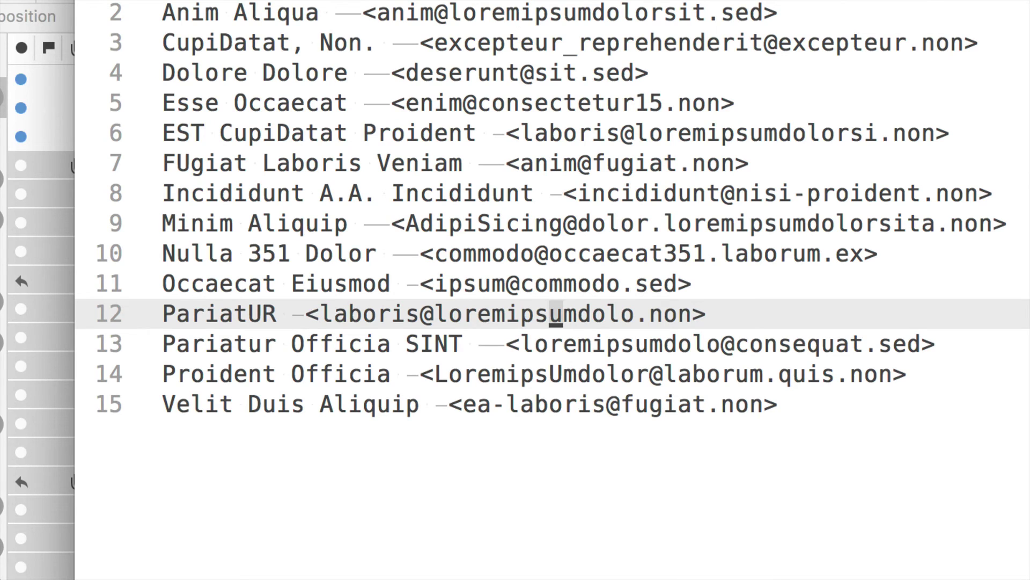
Check the tab gap on line 10, then hide Sublime Text to return to MailMate
{"action": "left_click", "coordinate": [386, 255]}
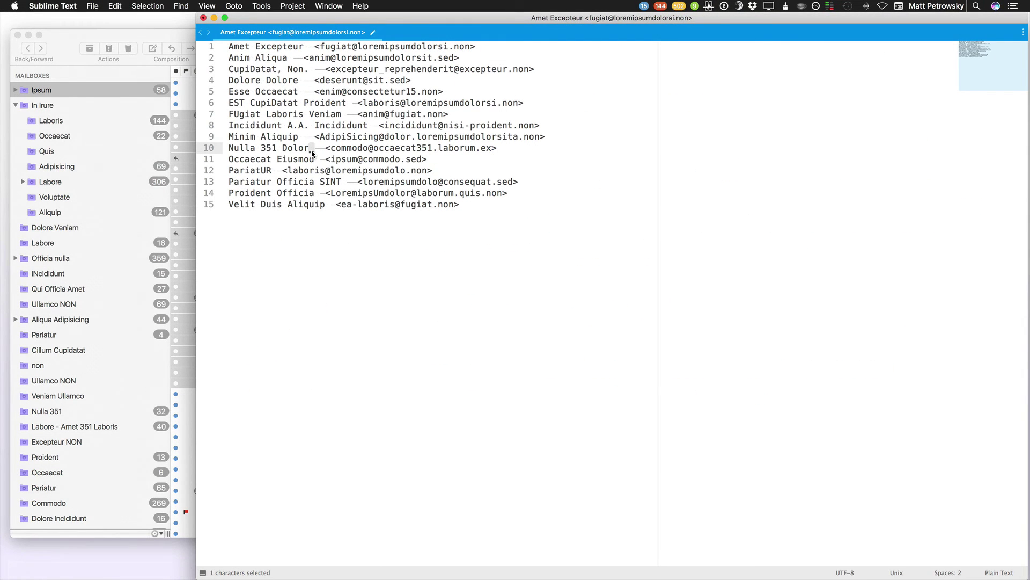
{"action": "key", "text": "super+h"}
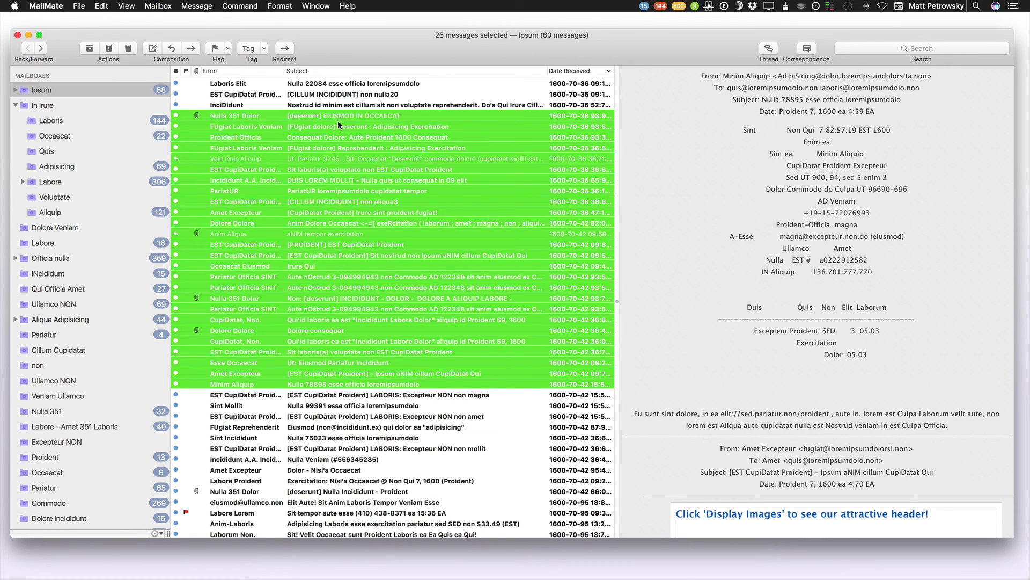
Select the third message plus four more scattered ones, glance at the MailMate commands, and close the menu
{"action": "left_click", "coordinate": [341, 106]}
{"action": "left_click", "coordinate": [352, 212], "text": "super"}
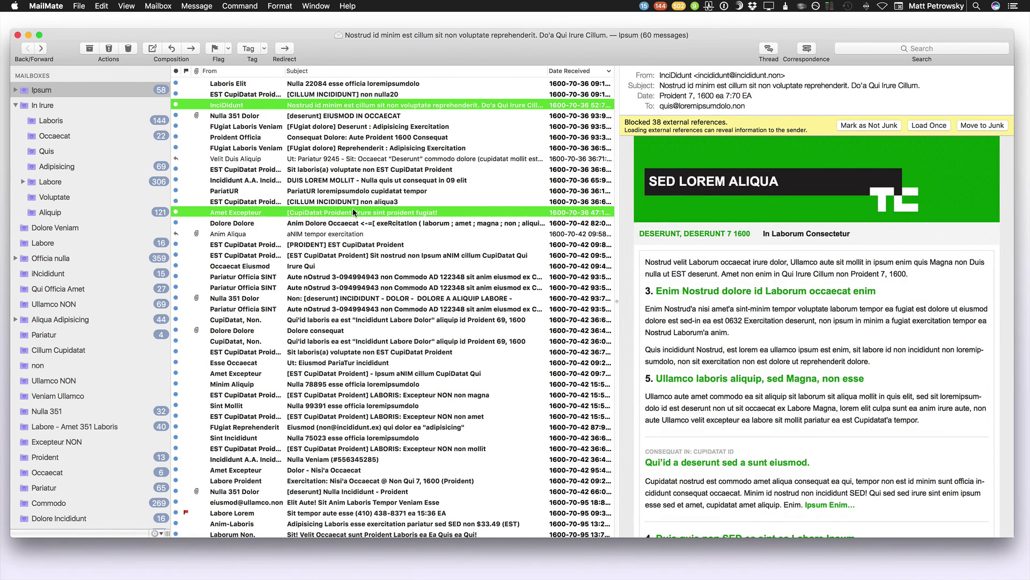
{"action": "left_click", "coordinate": [361, 309], "text": "super"}
{"action": "left_click", "coordinate": [363, 416], "text": "super"}
{"action": "left_click", "coordinate": [363, 501], "text": "super"}
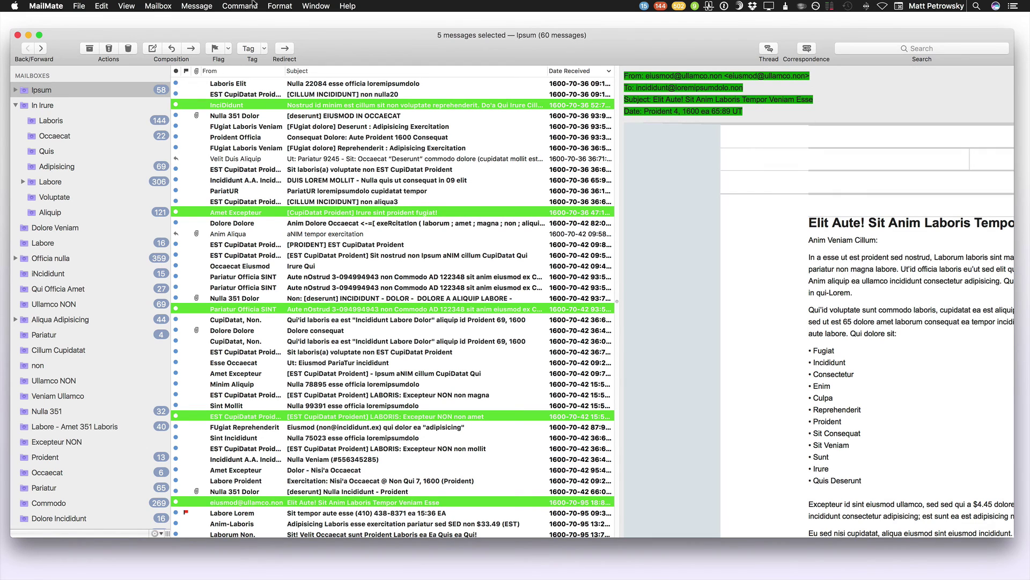
{"action": "left_click", "coordinate": [239, 6]}
{"action": "mouse_move", "coordinate": [252, 40]}
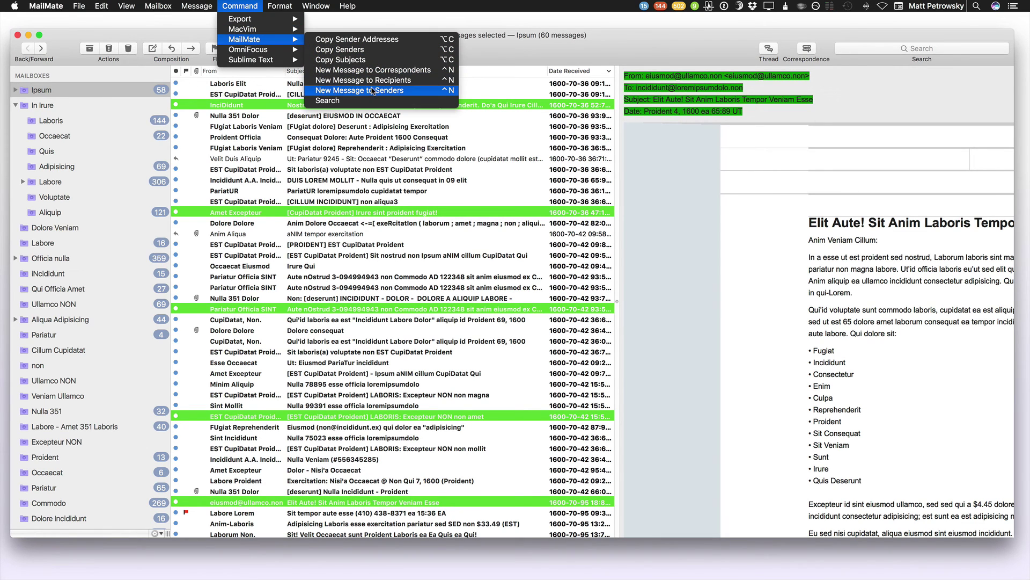
{"action": "left_click", "coordinate": [403, 143]}
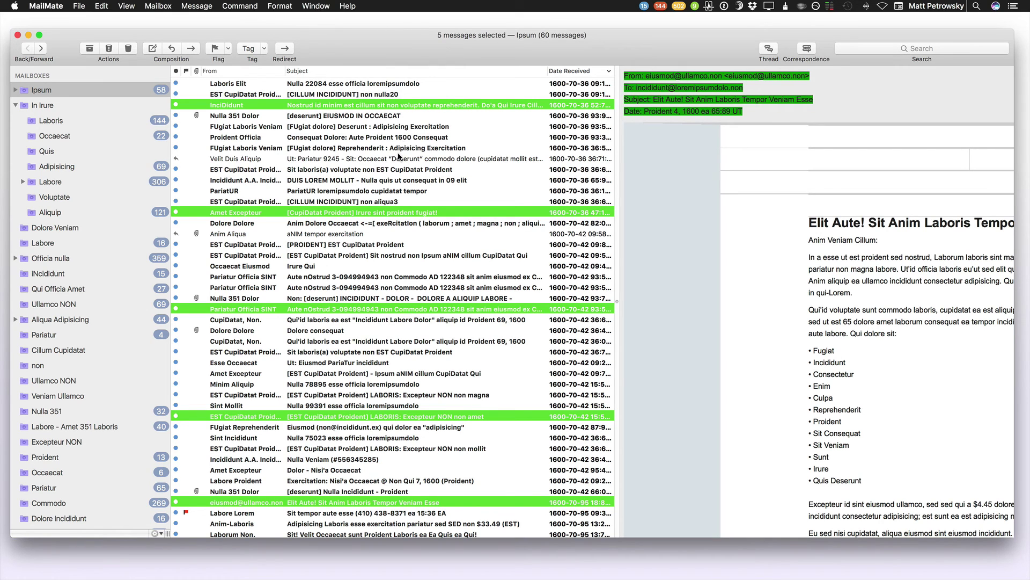
Select only the 'Ut: Pariatur 9245' message for preview
{"action": "left_click", "coordinate": [398, 158]}
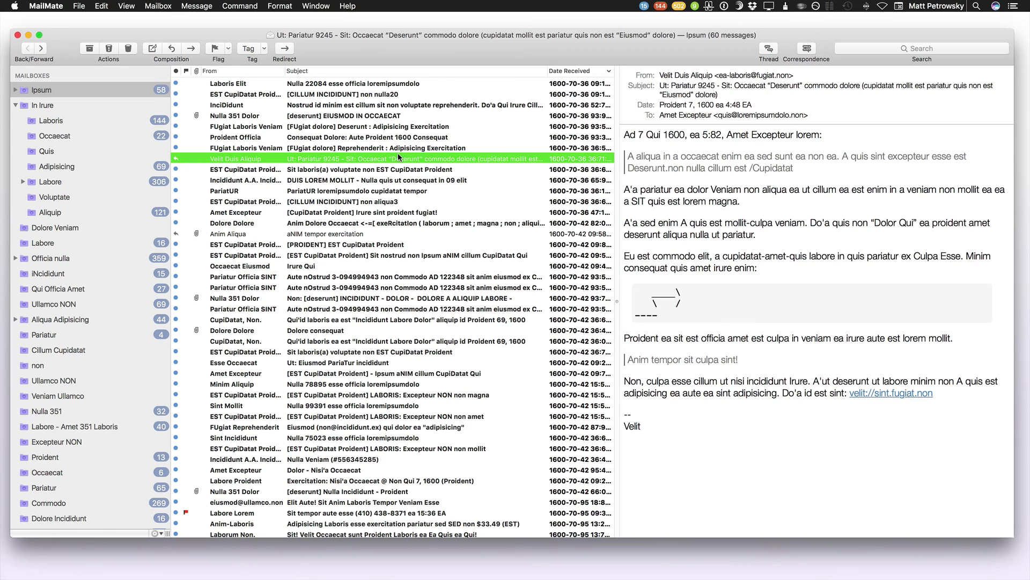